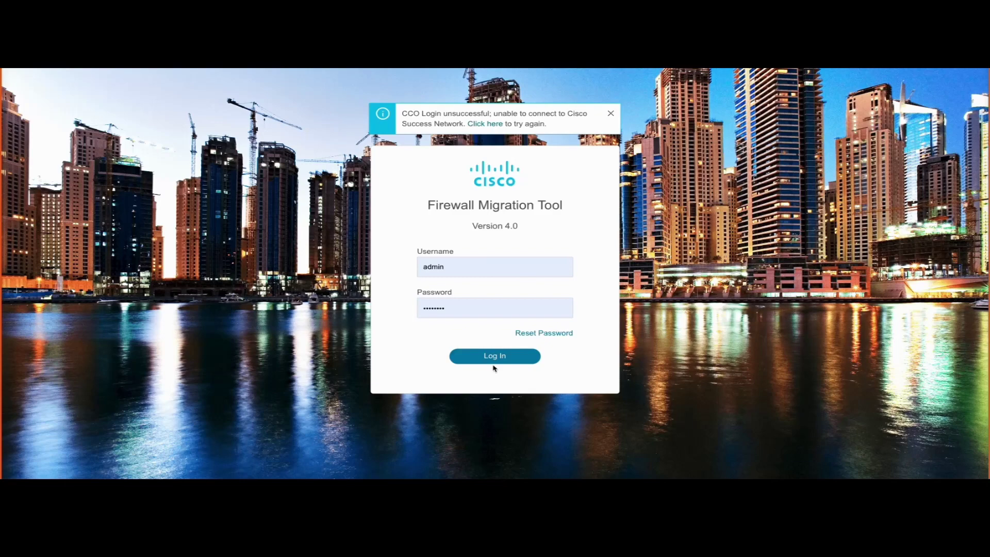
- Sign in, pick Cisco Secure Firewall Device Manager (7.2+) as source vendor, and start the FDM migration
click(485, 311)
click(492, 356)
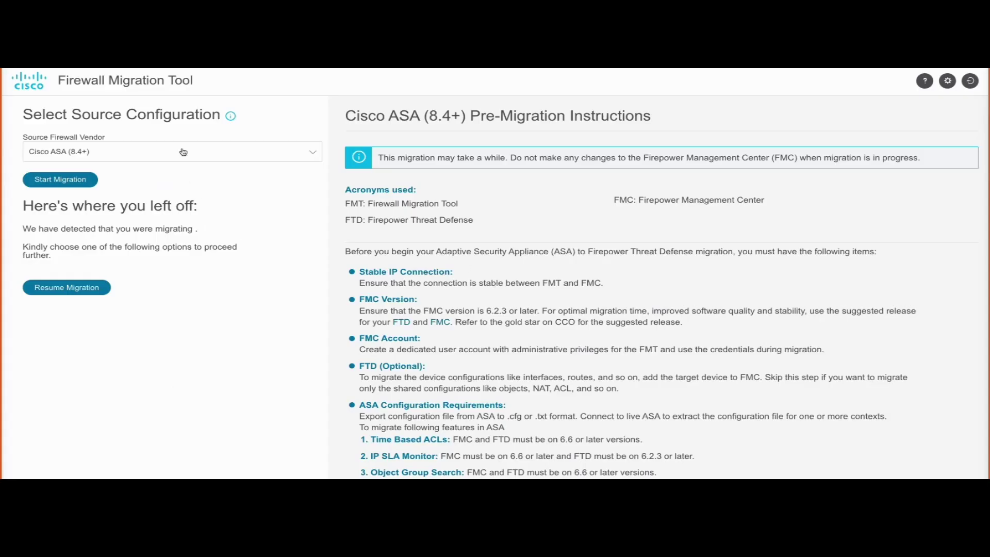
click(183, 151)
click(117, 207)
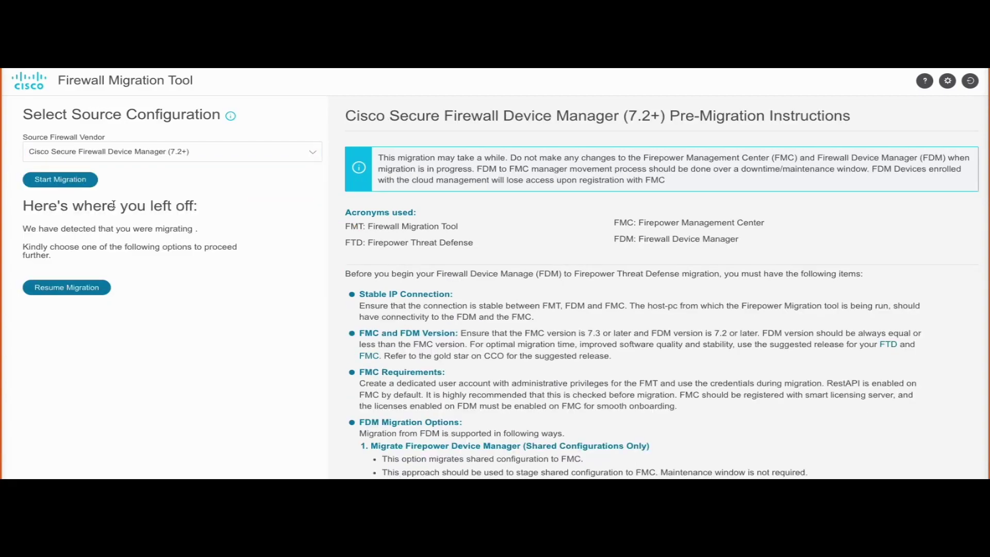
scroll(488, 278, down, 5)
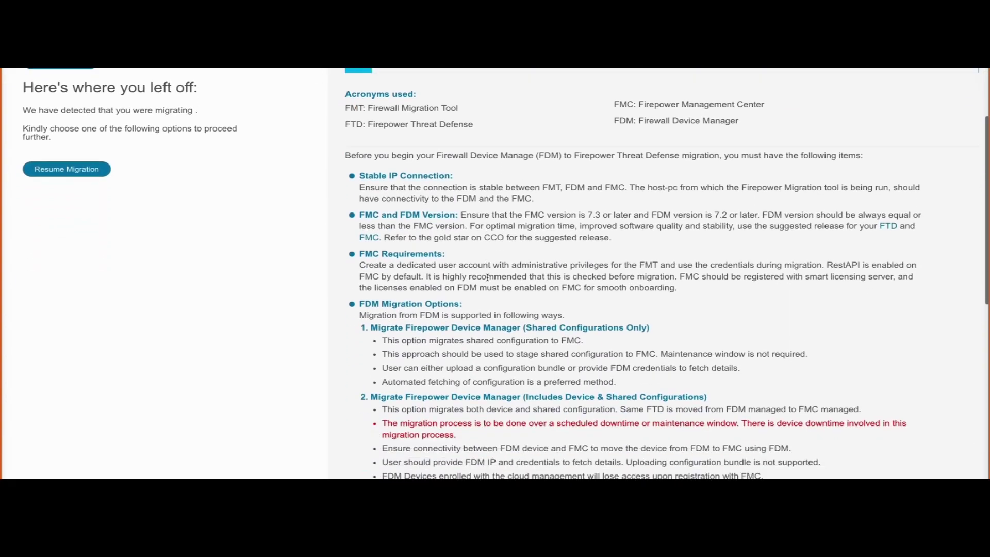
scroll(487, 278, down, 10)
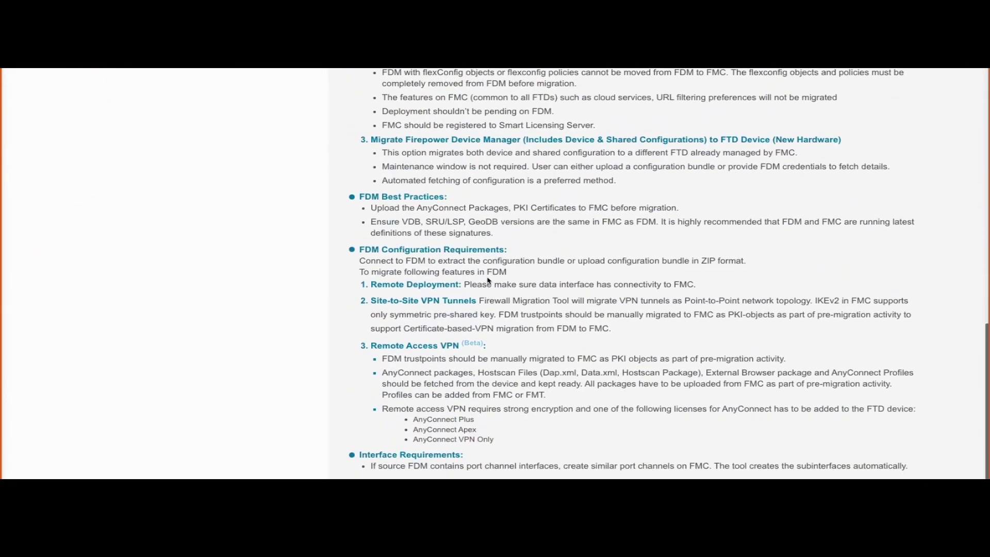
scroll(489, 281, up, 15)
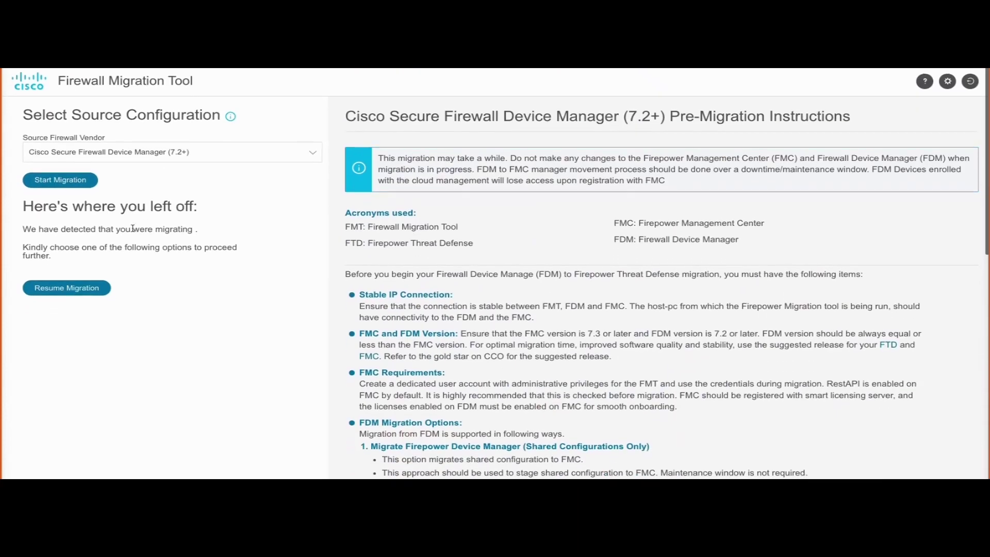
click(75, 181)
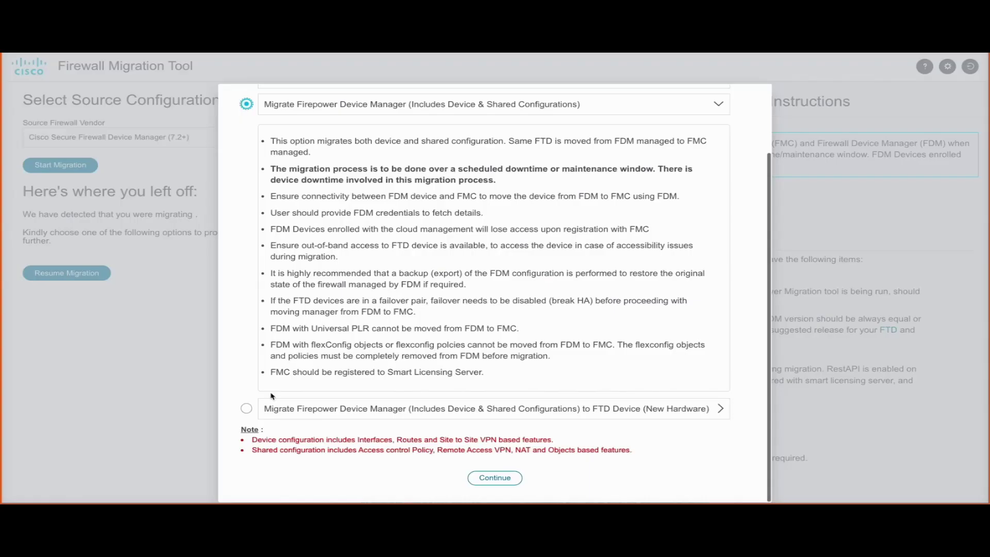
- Choose 'Includes Device & Shared Configurations' and continue to the FDM extraction page
click(247, 407)
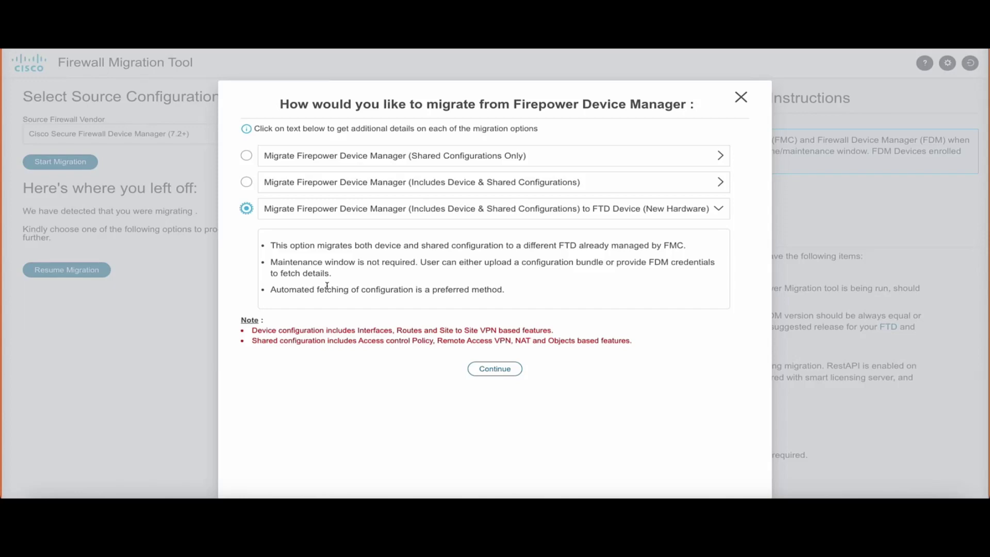
click(246, 181)
scroll(514, 430, down, 2)
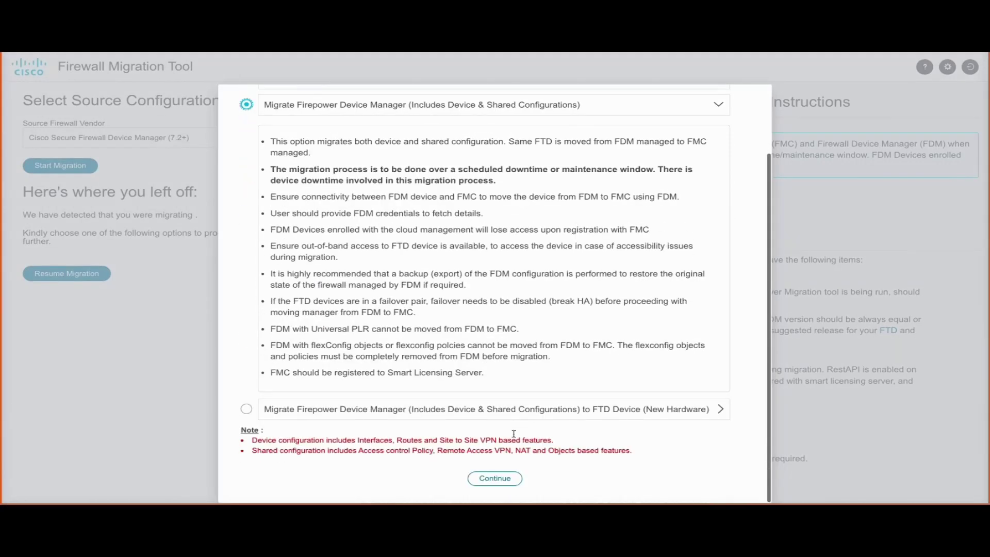
click(494, 478)
click(497, 237)
- Connect to FDM at 10.196.155.3:15752 and log in with the FDM credentials
text(10.196.155.3:15752)
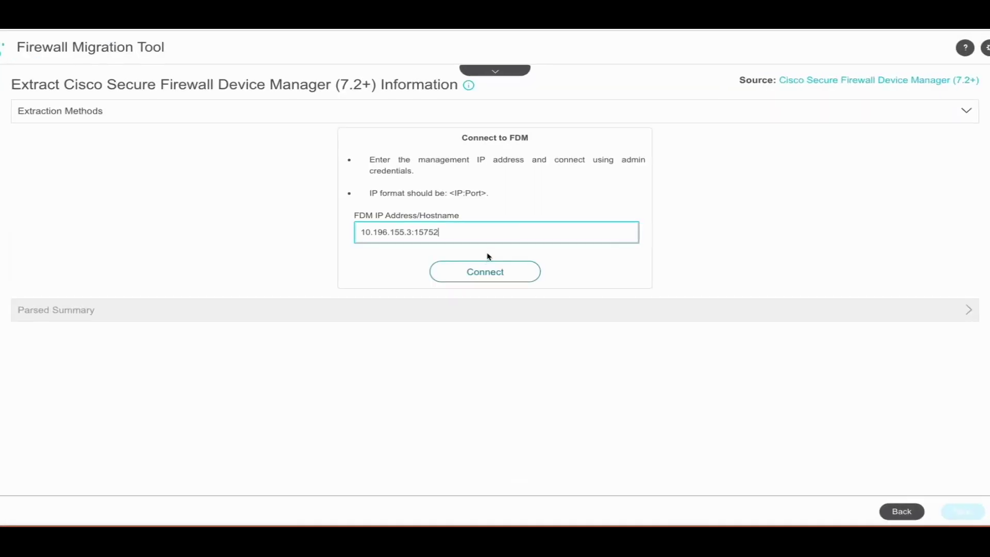
click(484, 270)
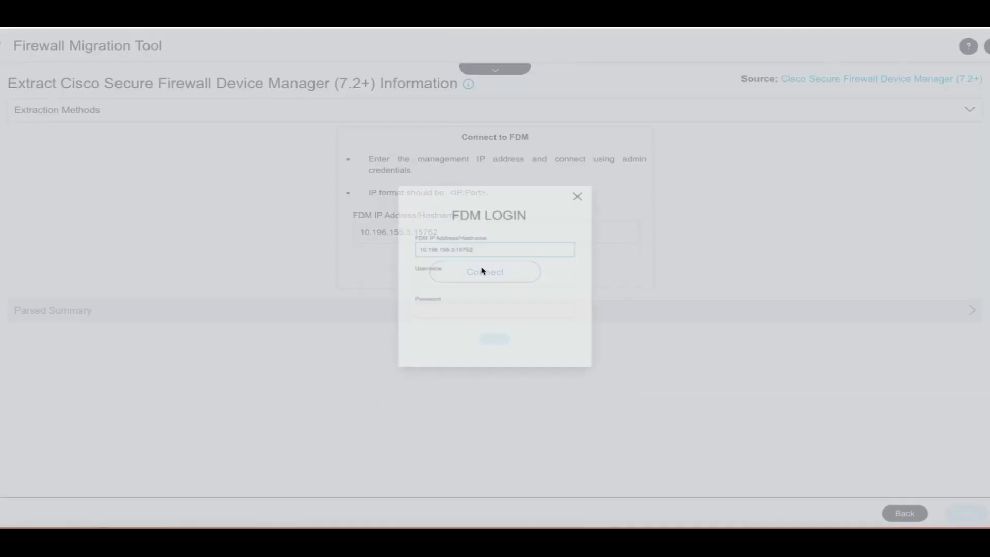
click(477, 279)
text(admin)
click(442, 320)
text(Admin123)
click(493, 368)
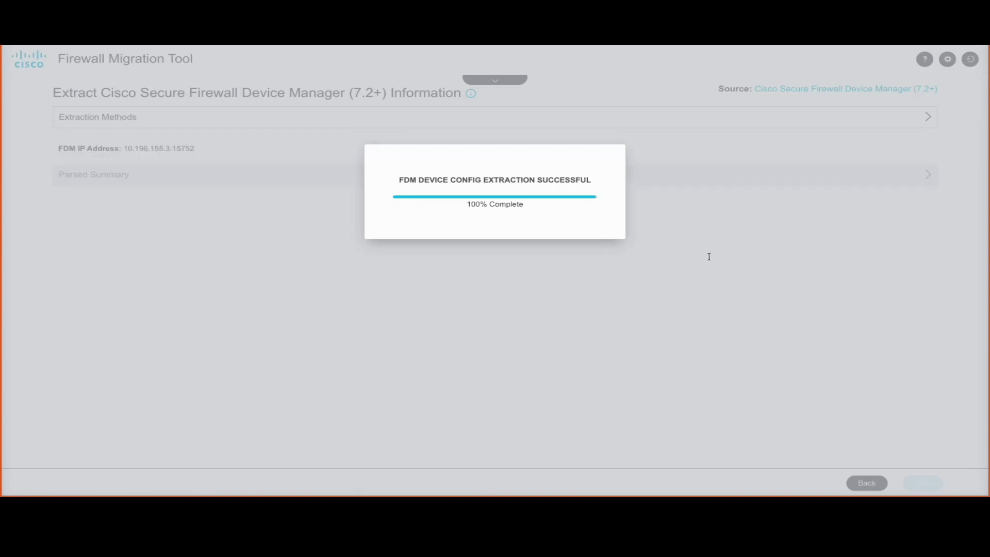
- Review the parsed summary of the extracted configuration and advance to Select Target
scroll(647, 381, down, 1)
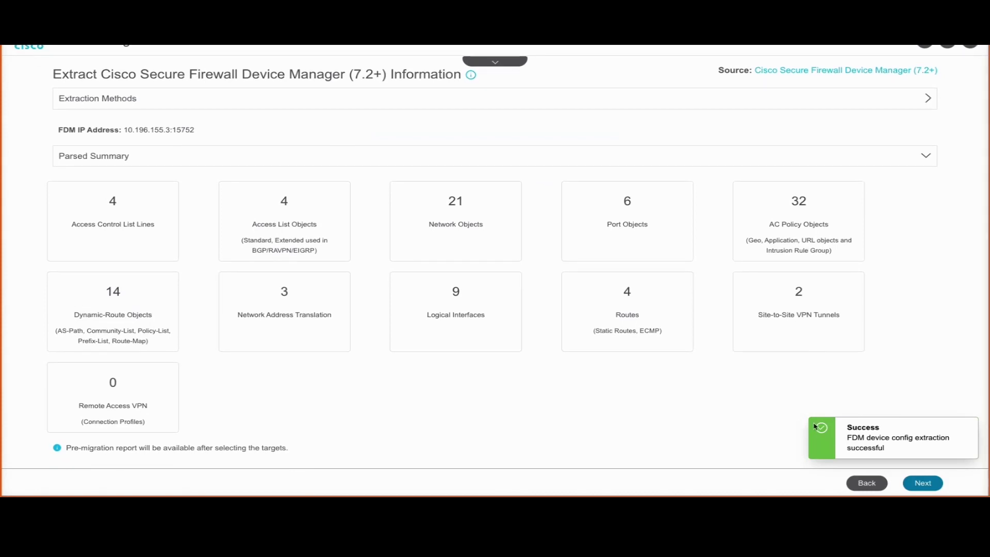
click(918, 482)
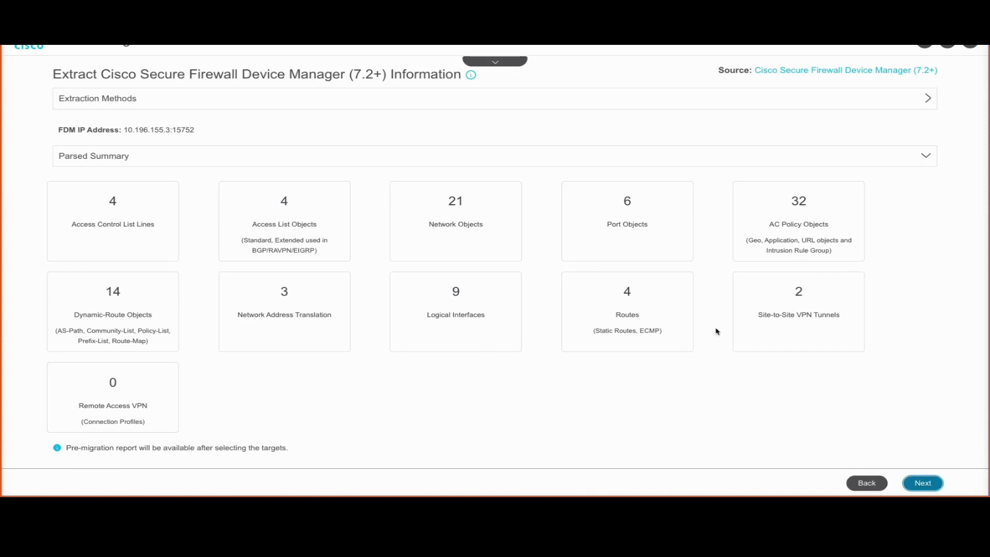
click(931, 481)
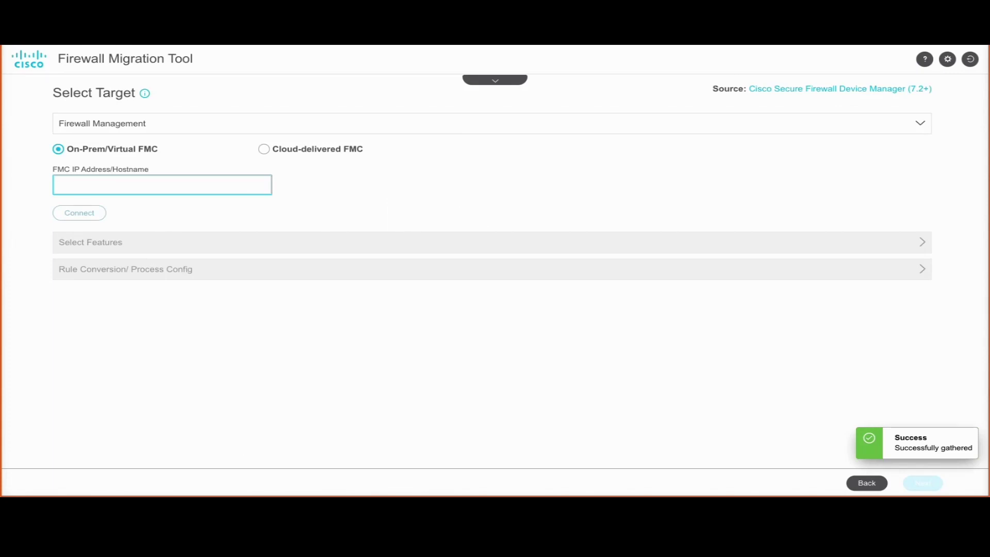
- Connect and log in to FMC 10.196.155.3:15773, confirm the features, and start conversion
click(145, 181)
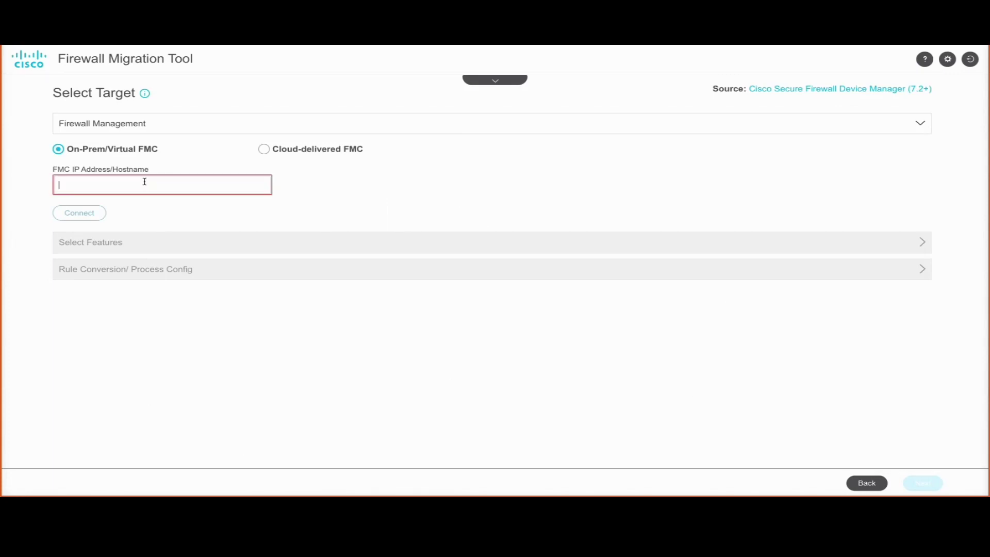
text(10.196.155.3:15773)
click(81, 212)
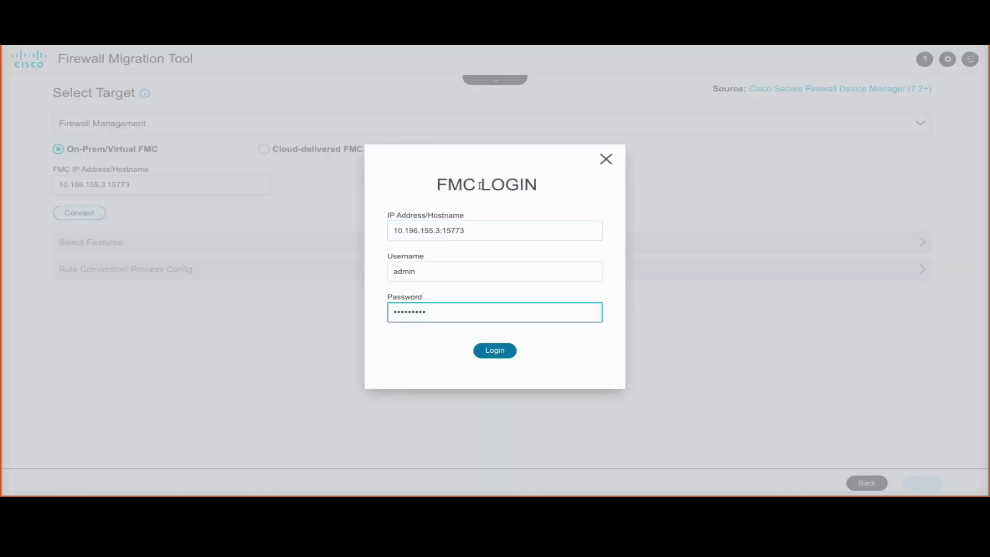
click(493, 350)
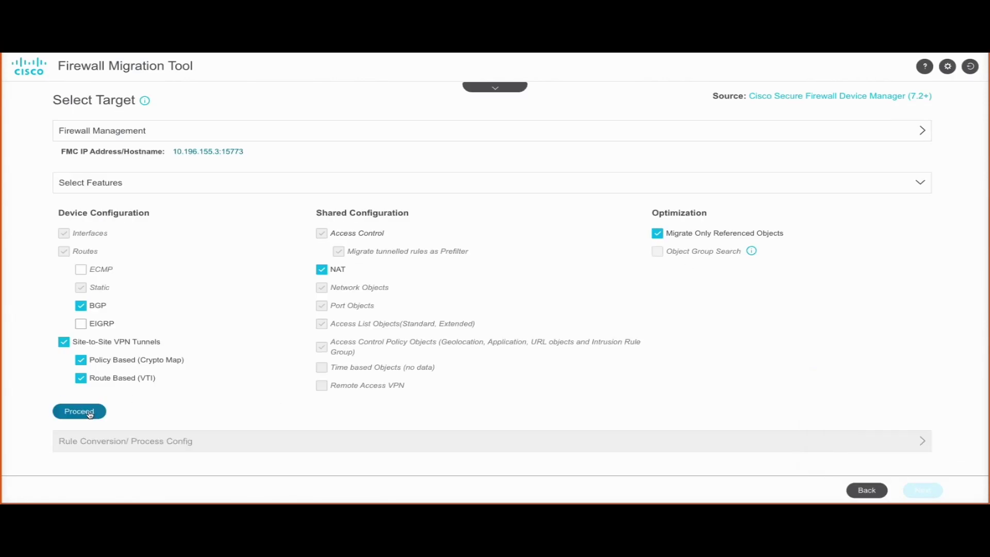
click(90, 414)
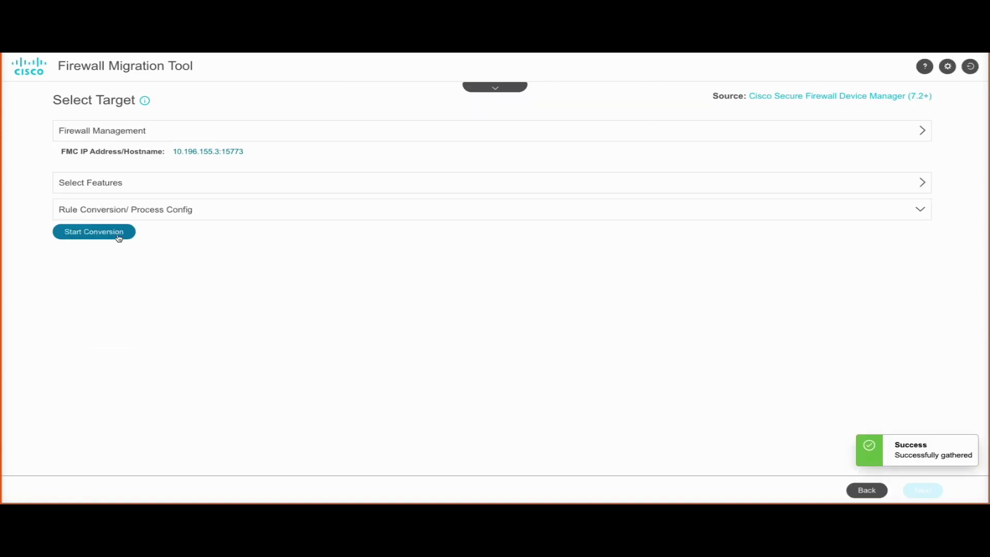
click(119, 238)
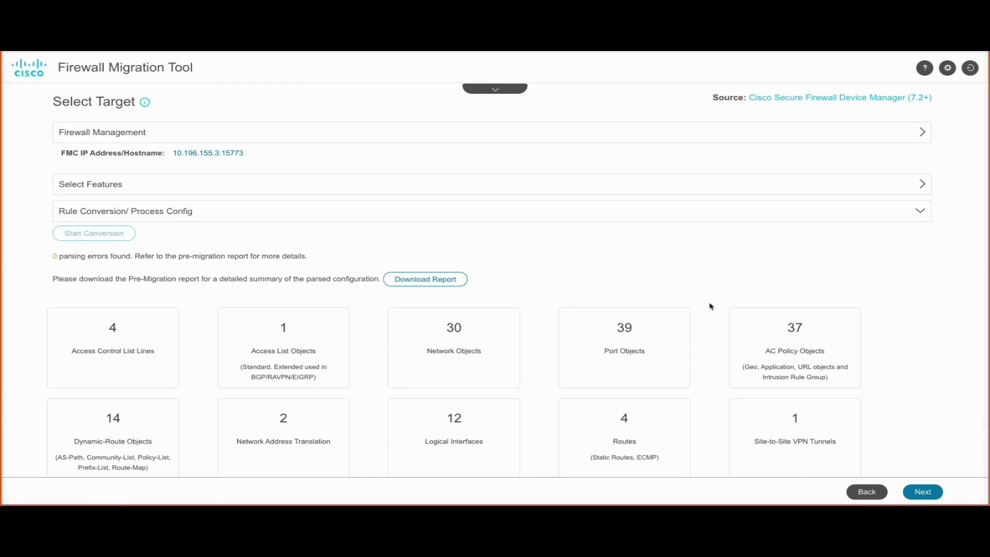
- Download and read the pre-migration report: 0 parsing errors, 4 access control lines, 30 network objects
click(442, 281)
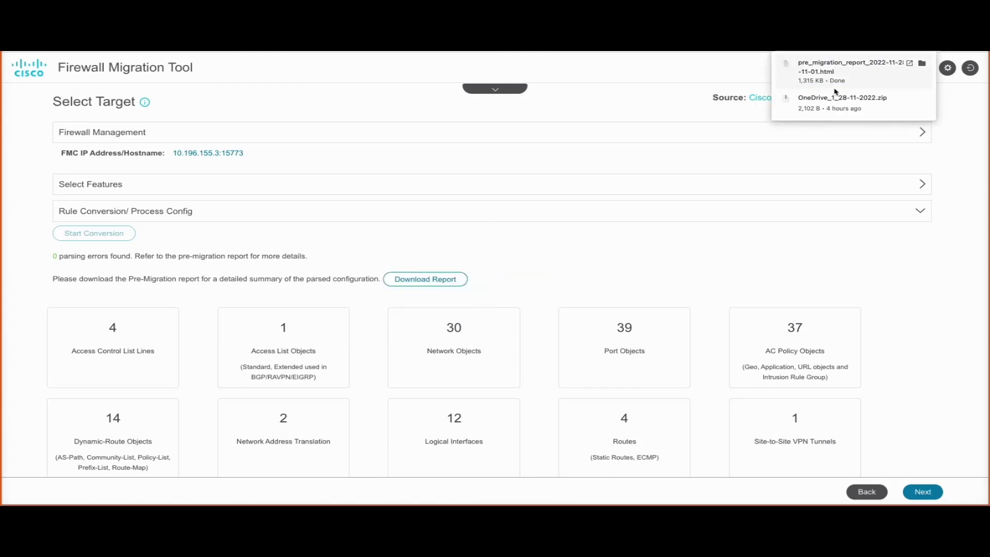
click(837, 73)
scroll(261, 243, down, 2)
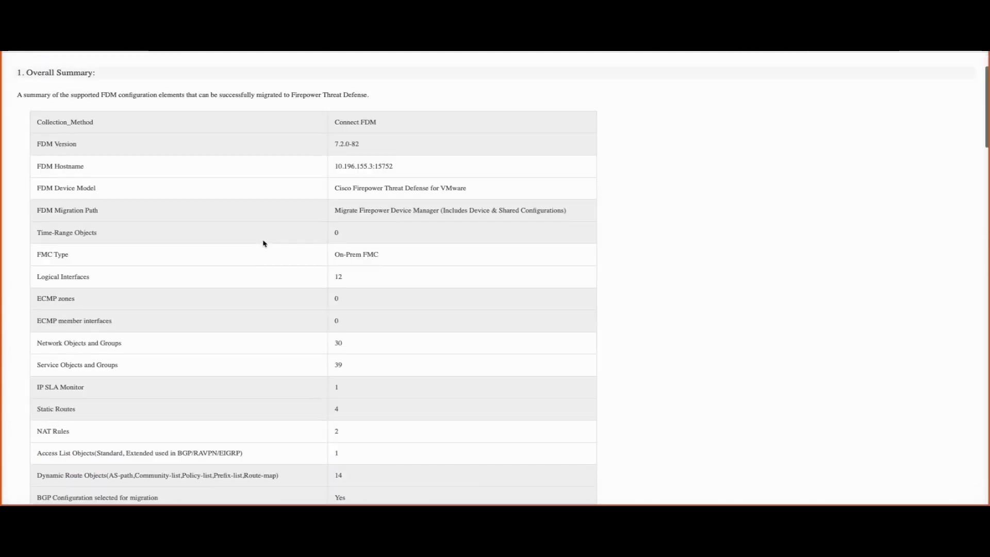
double_click(368, 208)
triple_click(368, 208)
scroll(374, 339, down, 6)
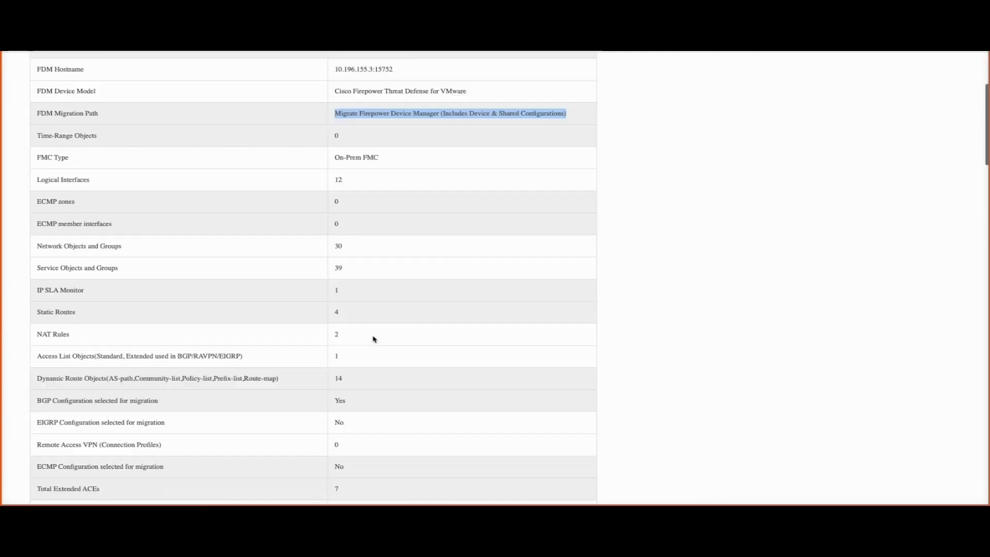
scroll(374, 338, down, 12)
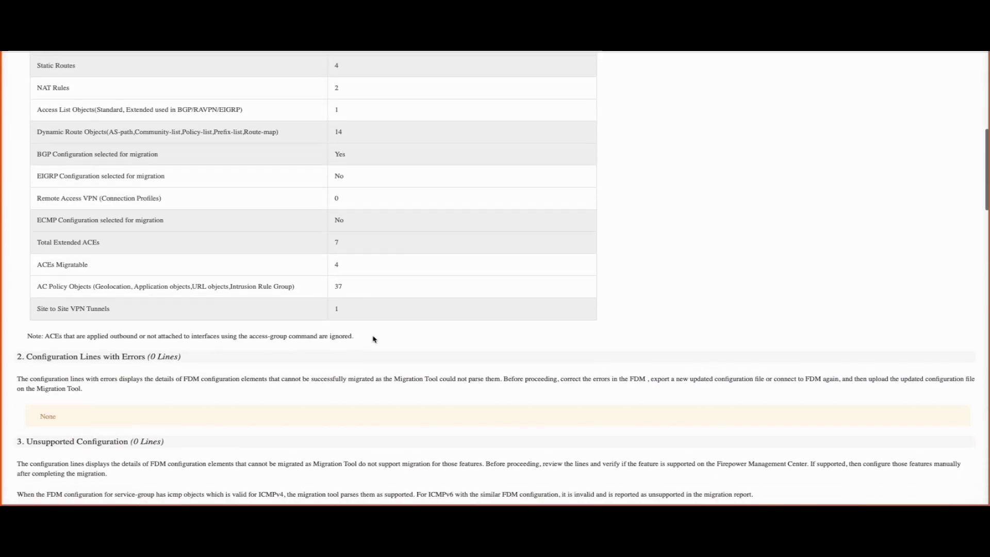
scroll(374, 338, down, 20)
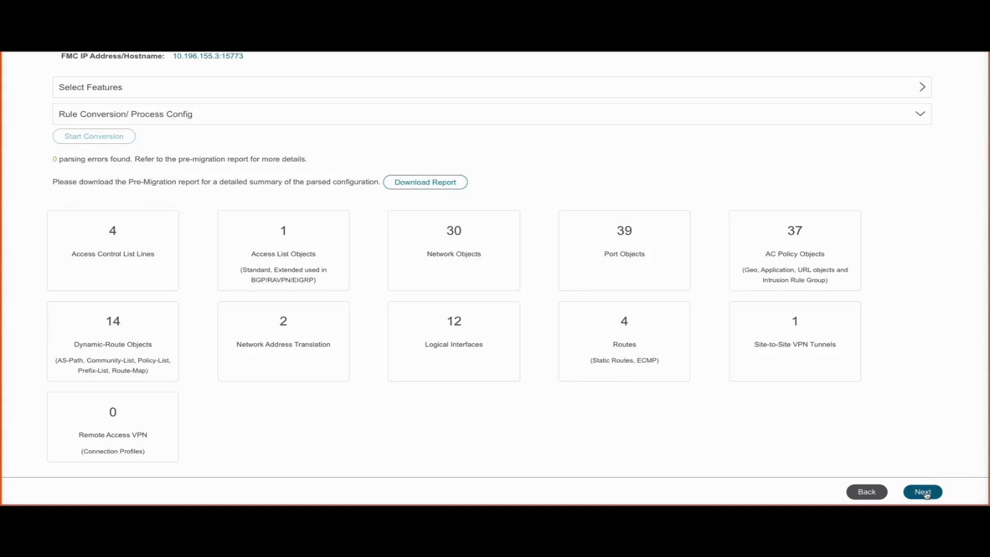
click(923, 492)
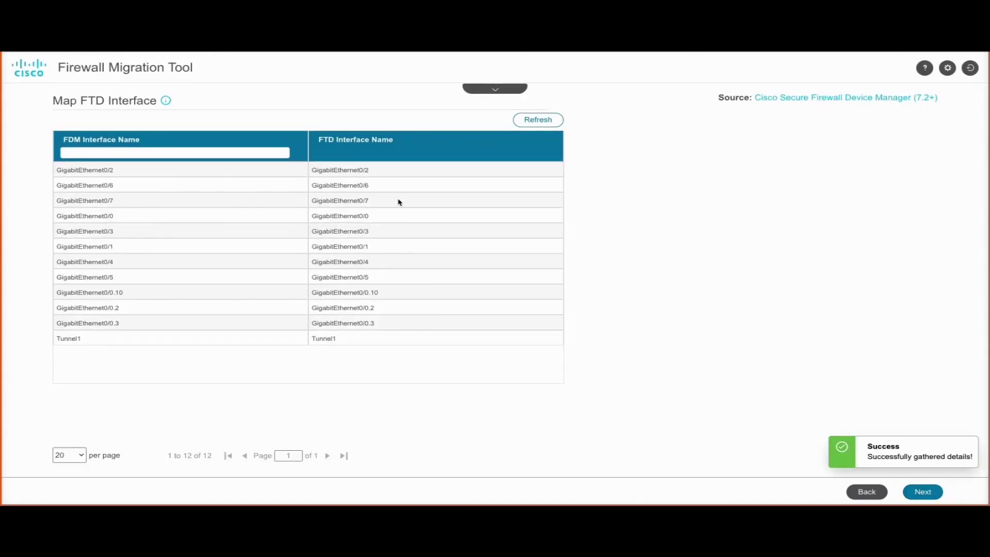
- Accept the FTD interface mapping and auto-create security zones and interface groups for 9 interfaces
triple_click(94, 103)
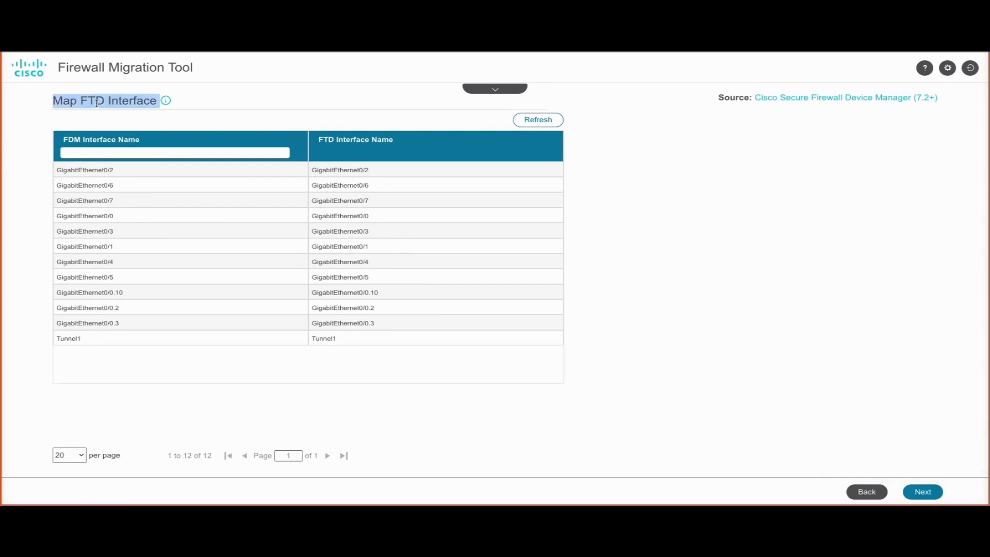
click(927, 493)
click(677, 119)
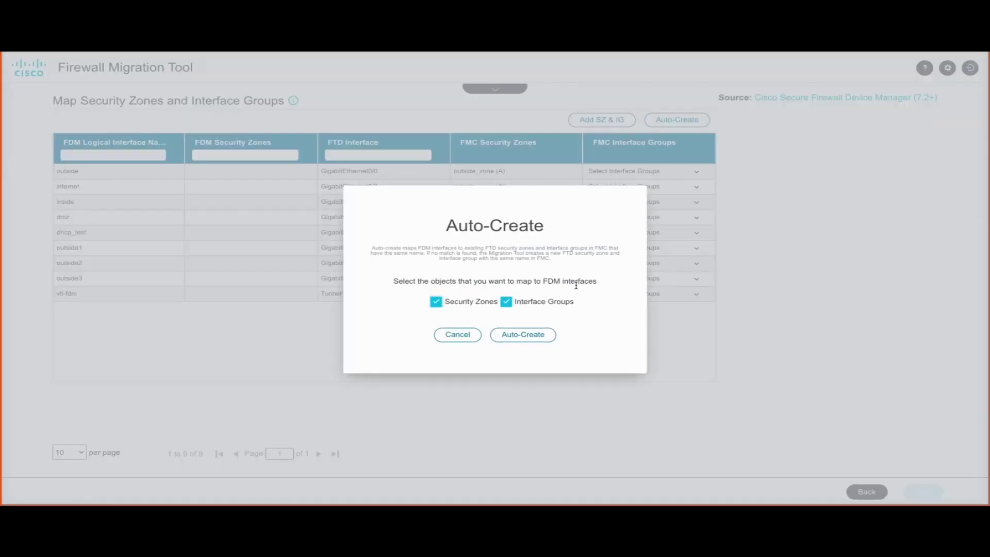
click(523, 335)
click(920, 492)
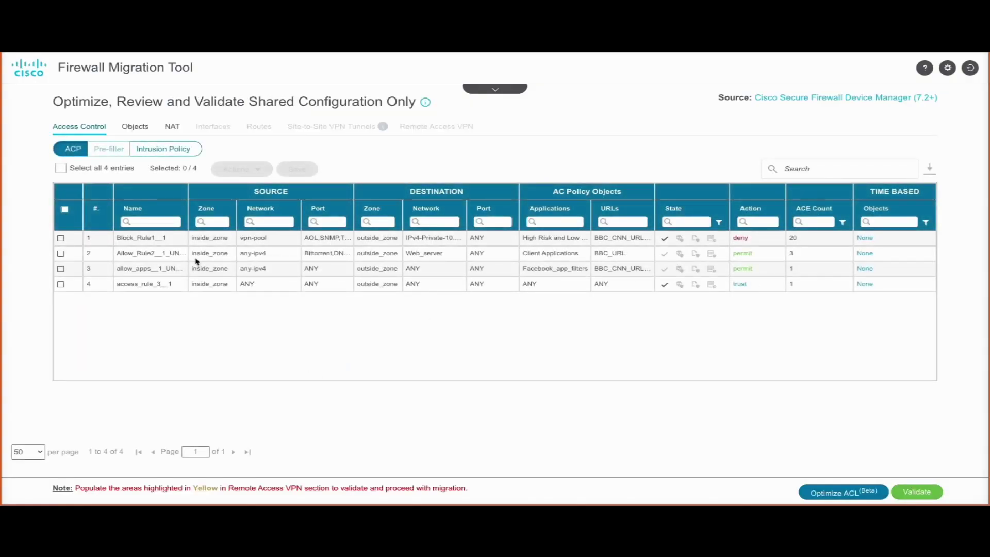
- Check the intrusion policies to migrate, noting the snort_3 Snort Engine
click(144, 152)
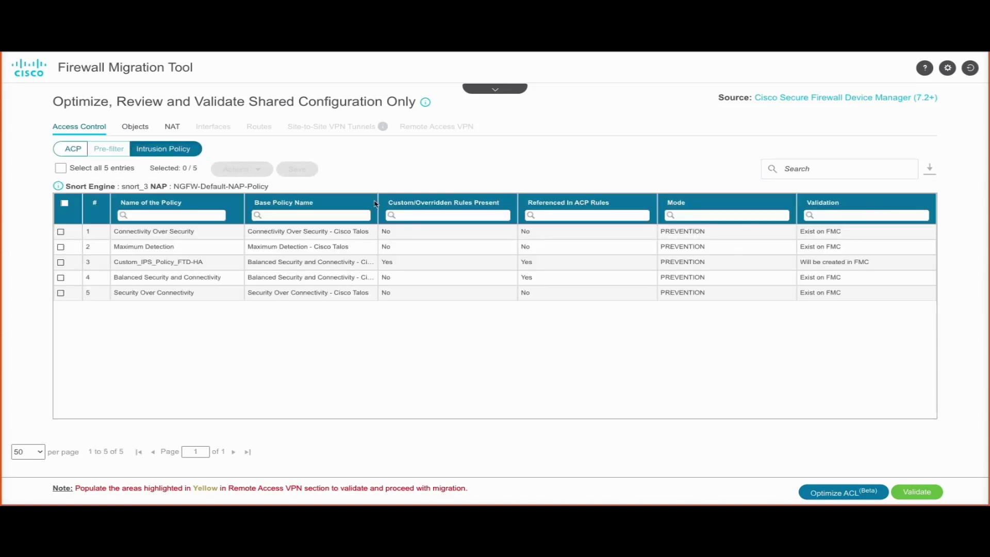
double_click(134, 186)
triple_click(201, 188)
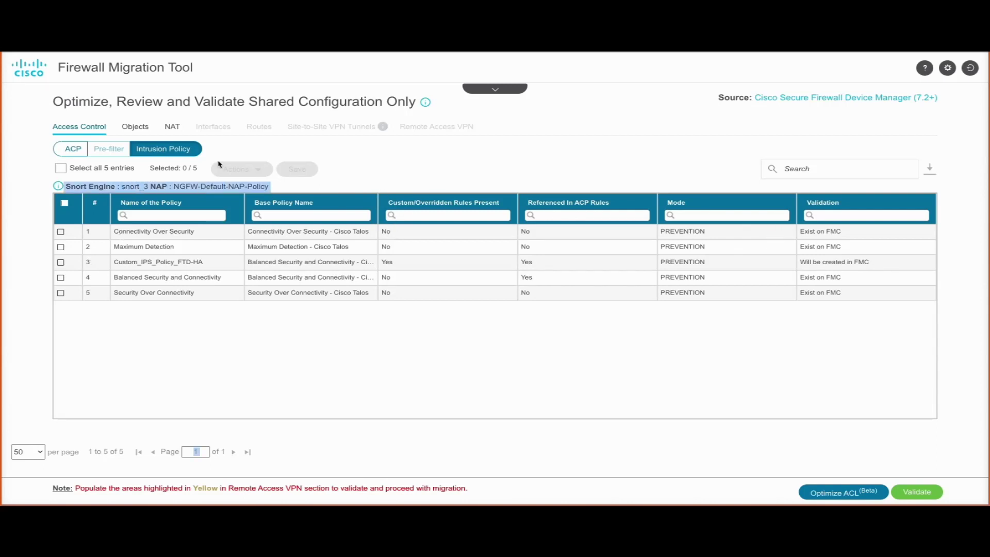
- Review the migrated access list, network, port and access control policy objects
click(135, 127)
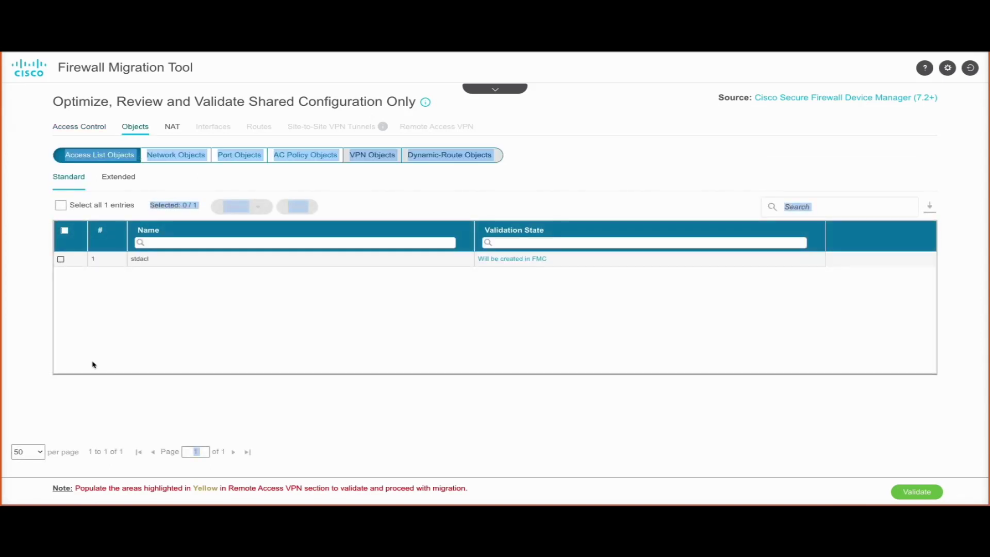
click(119, 181)
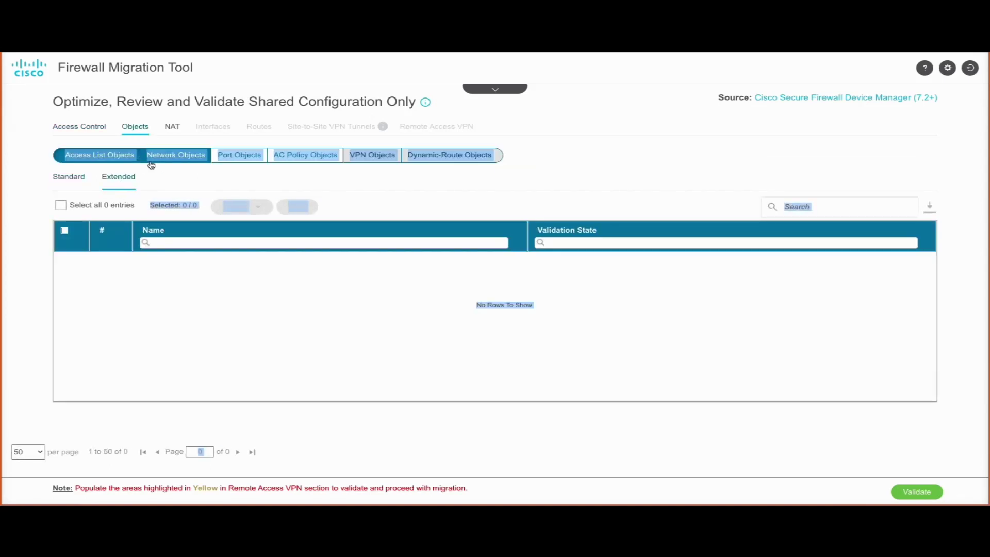
click(151, 161)
double_click(80, 102)
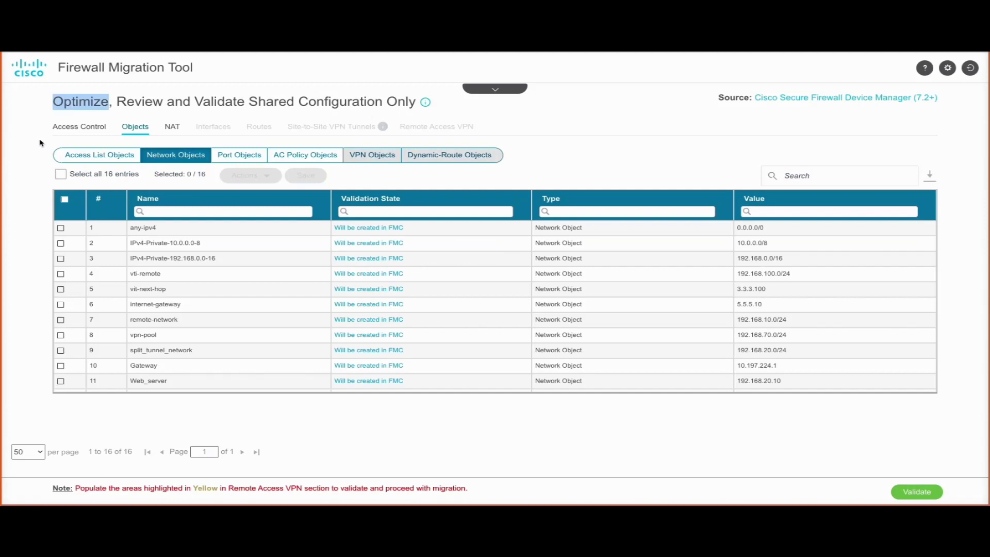
click(31, 162)
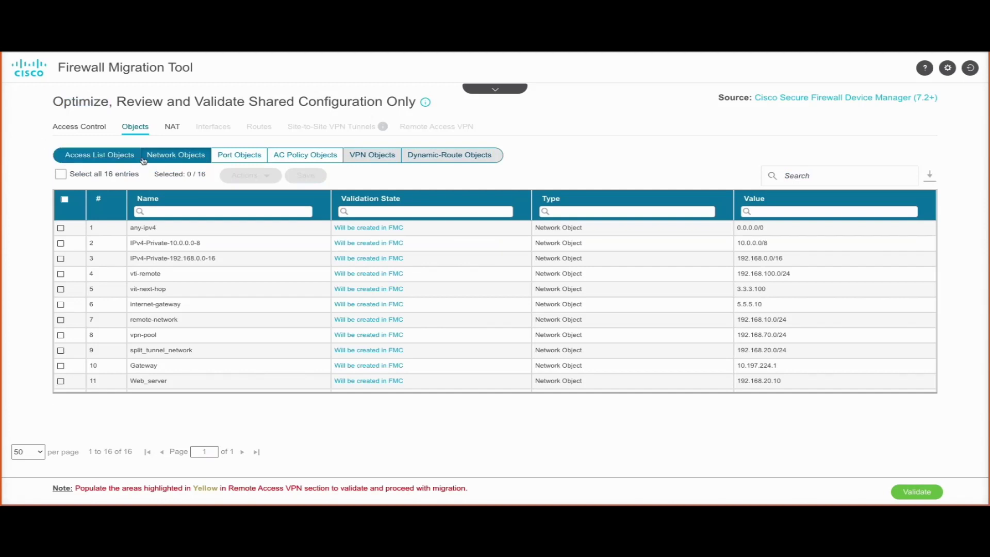
click(236, 157)
click(288, 160)
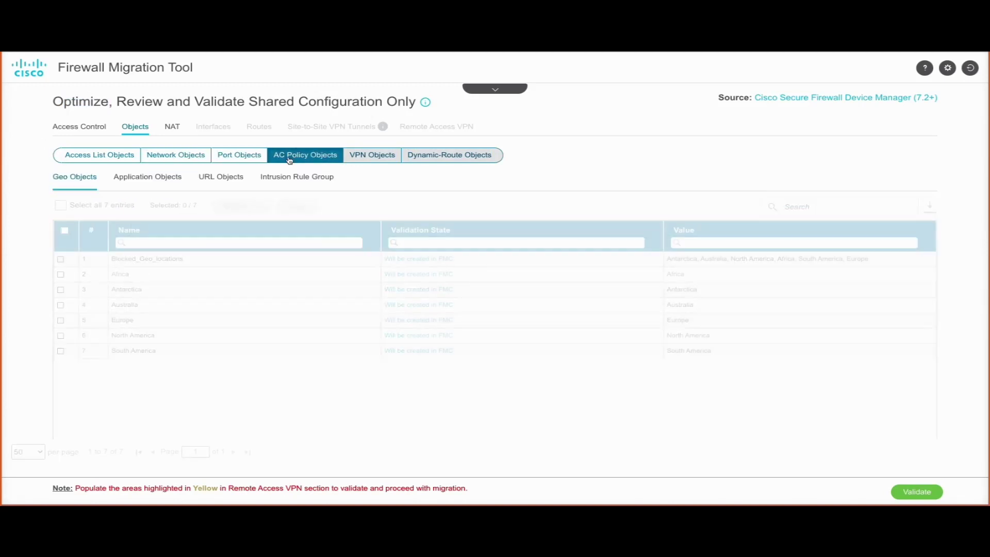
- Review application, URL and intrusion rule group objects plus the 2 NAT rules, then validate
click(164, 177)
scroll(225, 314, down, 5)
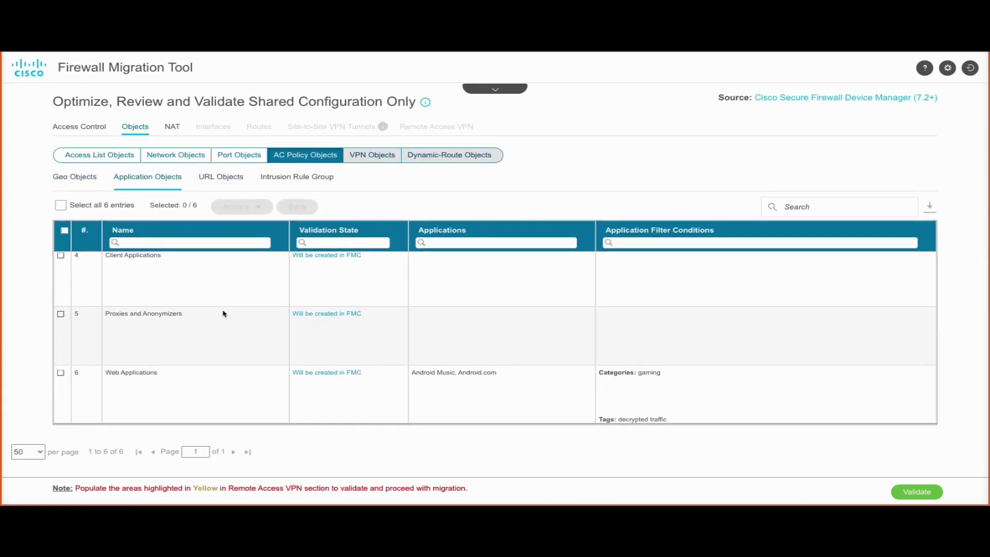
click(222, 173)
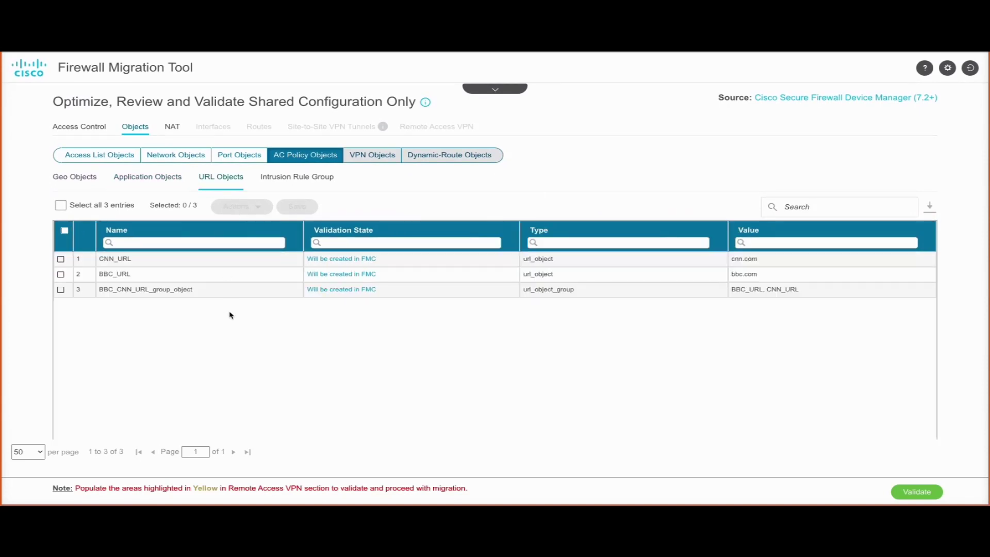
click(294, 177)
click(172, 126)
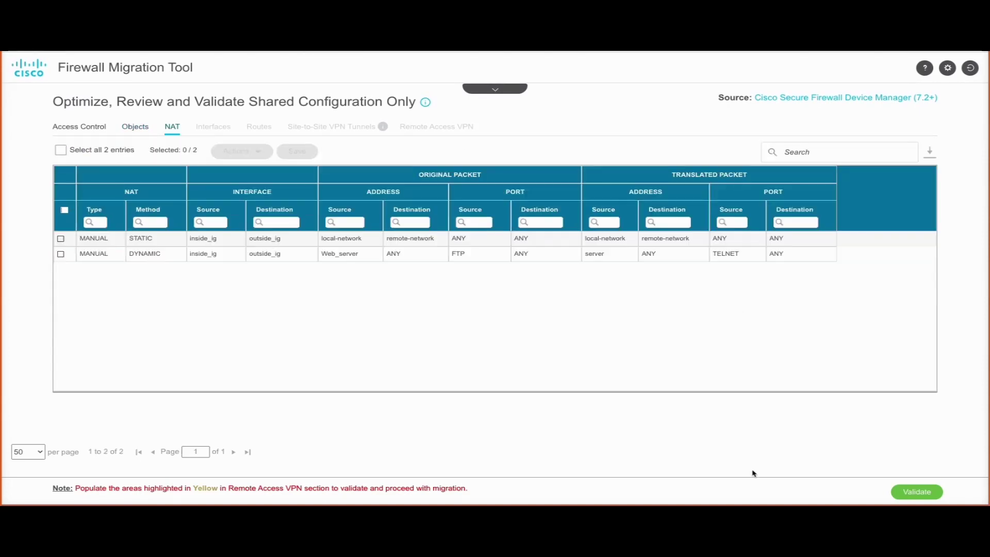
click(910, 495)
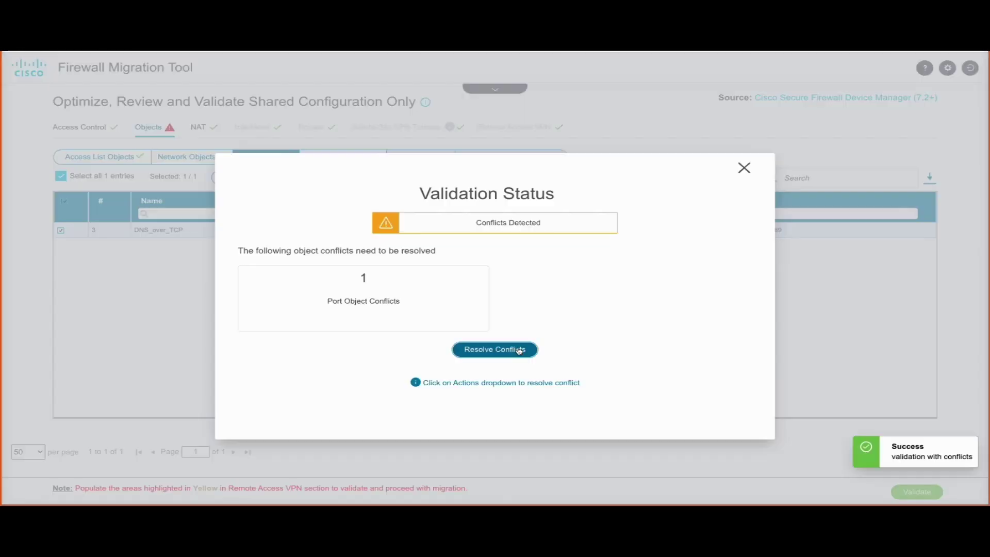
- Rename the conflicting DNS_over_TCP port object with suffix '12', then revalidate the configuration
click(519, 350)
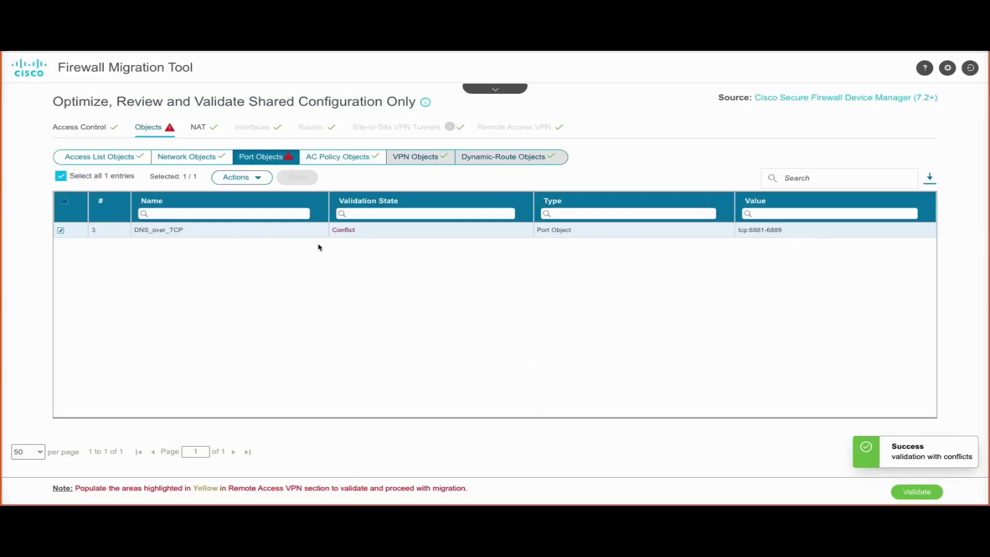
click(260, 179)
click(268, 203)
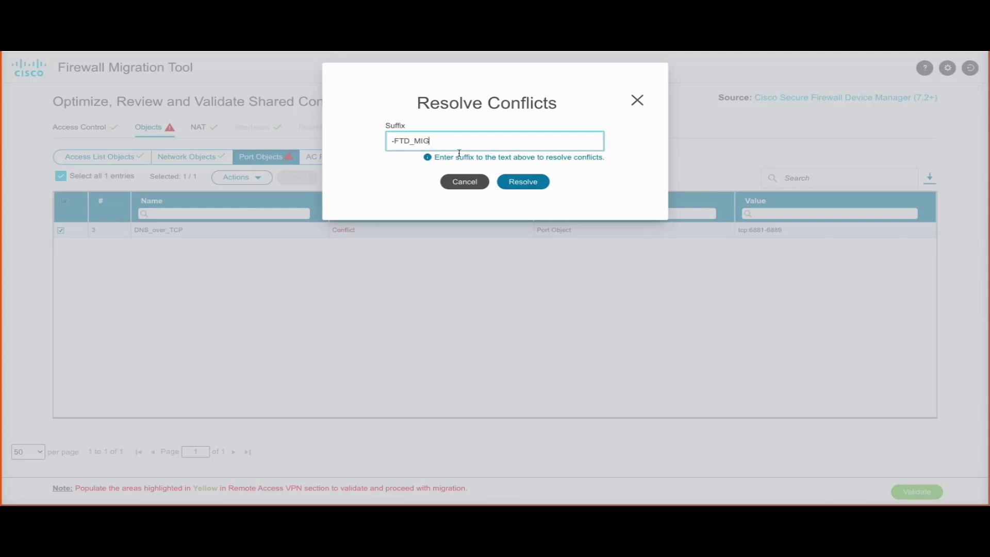
text(12)
click(517, 182)
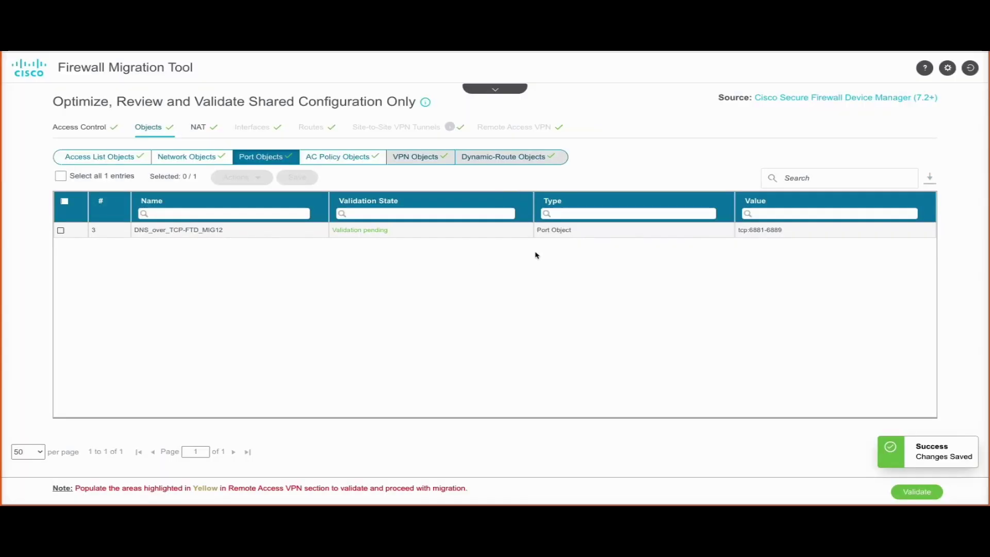
click(900, 491)
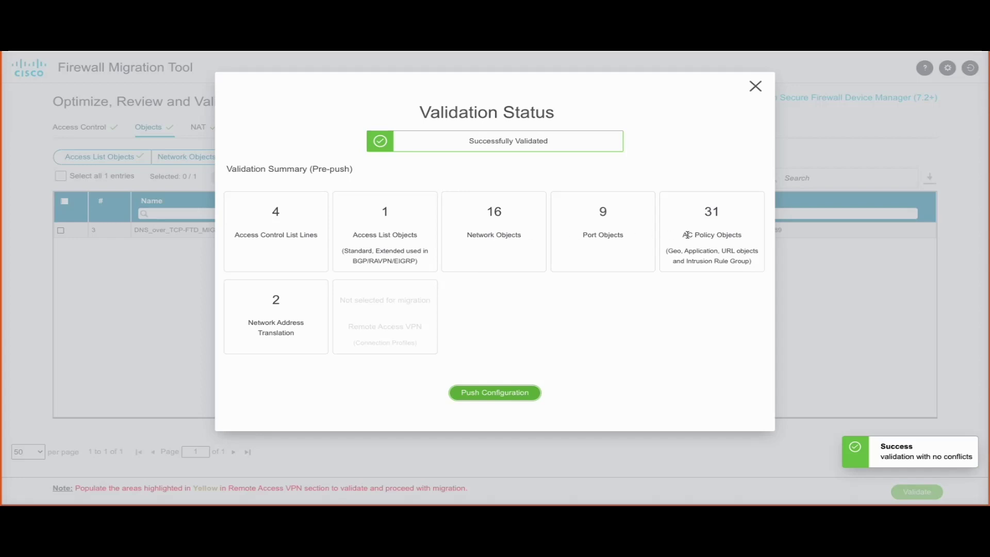
- Push the validated configuration to FMC and continue past the Complete Migration page
click(469, 396)
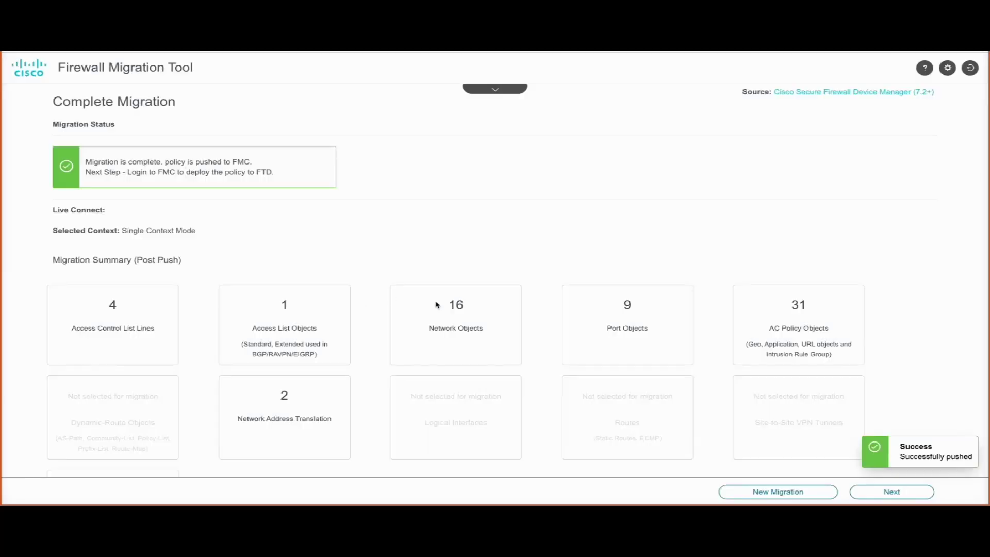
scroll(437, 306, down, 1)
scroll(458, 315, up, 1)
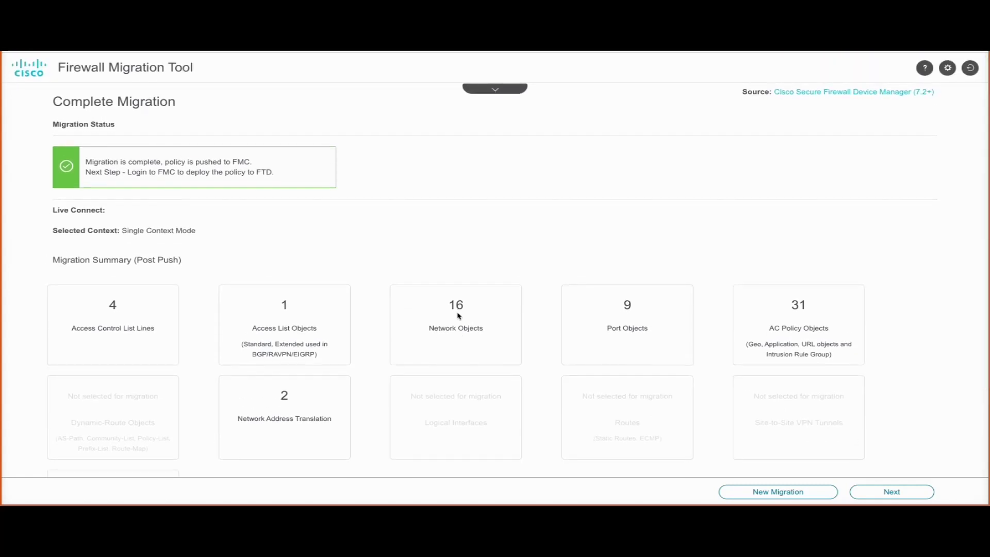
click(892, 491)
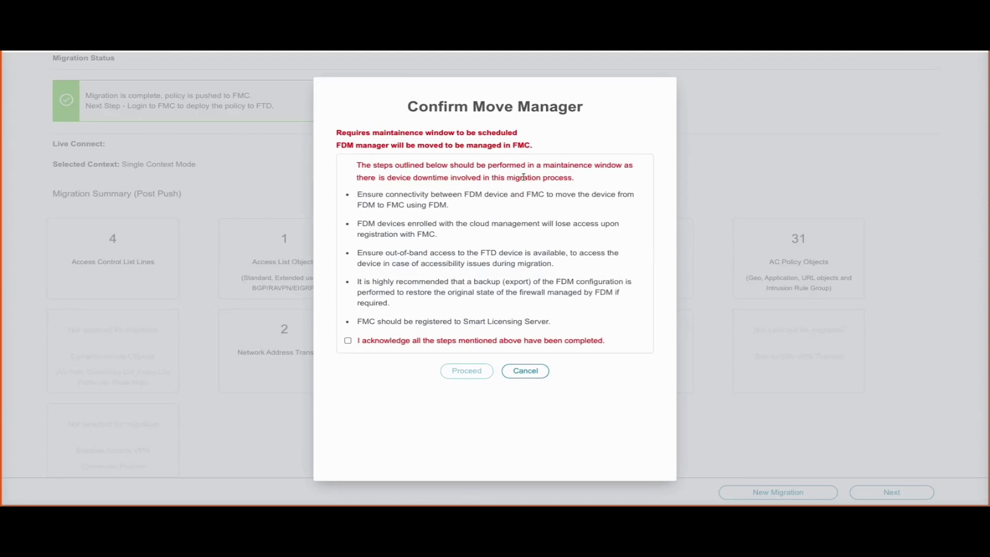
- Acknowledge the prerequisites in the Confirm Move Manager dialog and proceed
triple_click(402, 104)
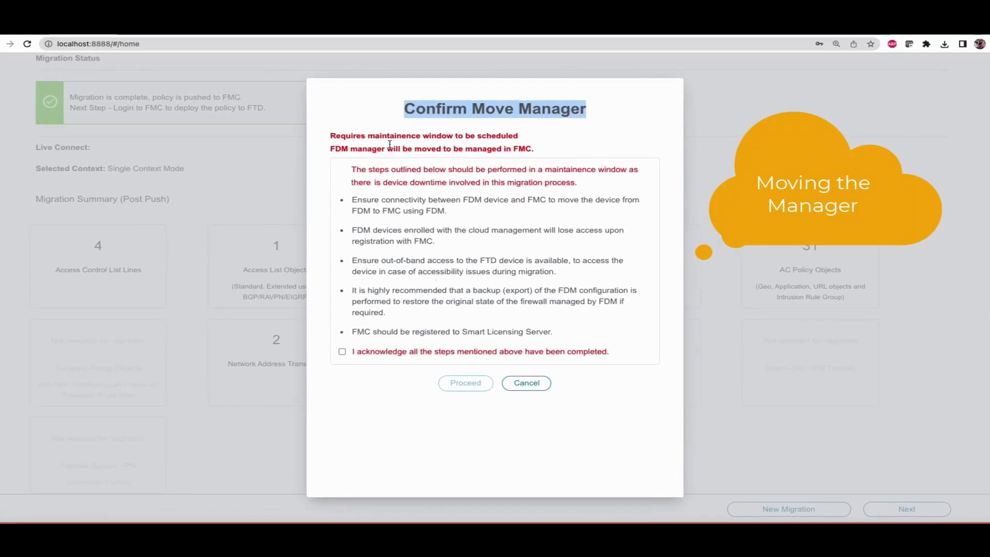
drag(330, 135, 533, 150)
click(386, 206)
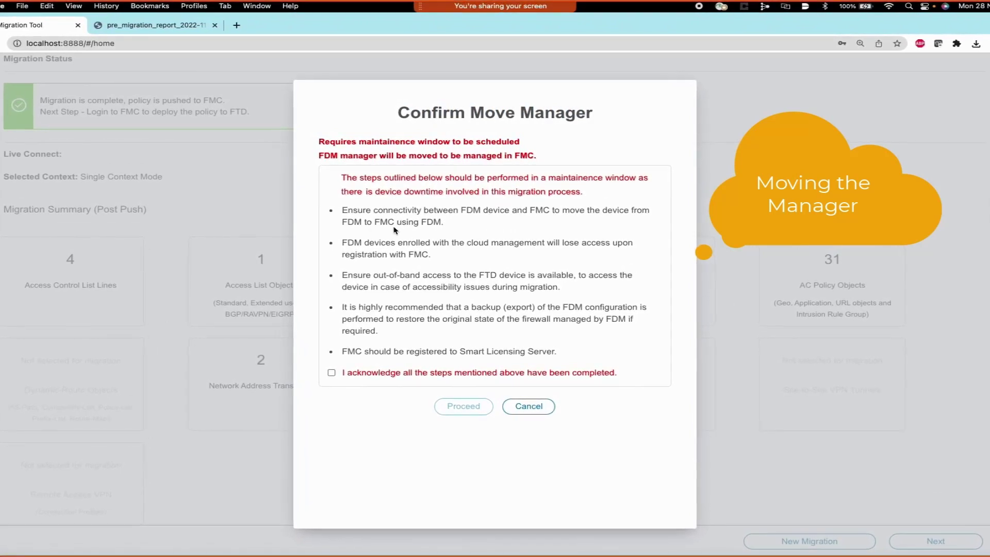
click(332, 372)
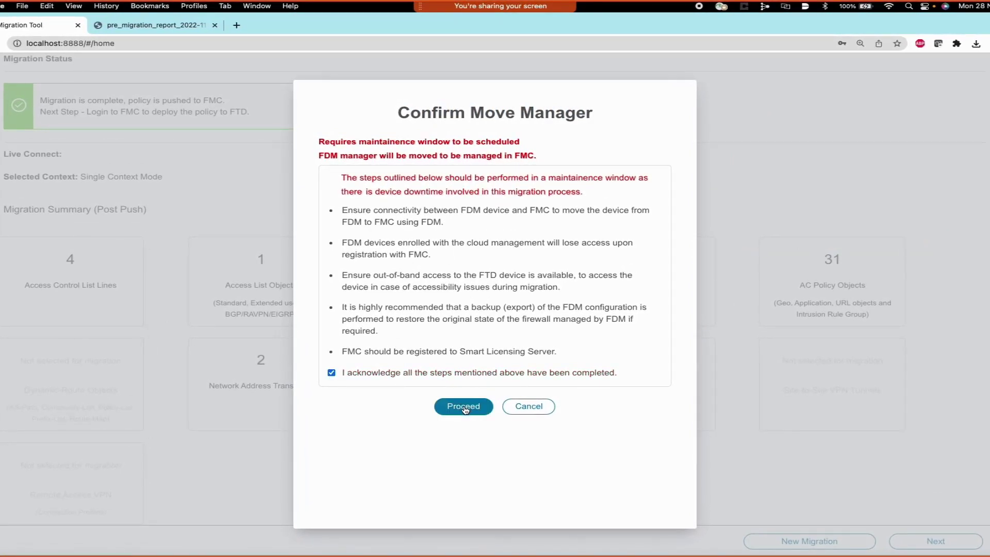
click(464, 407)
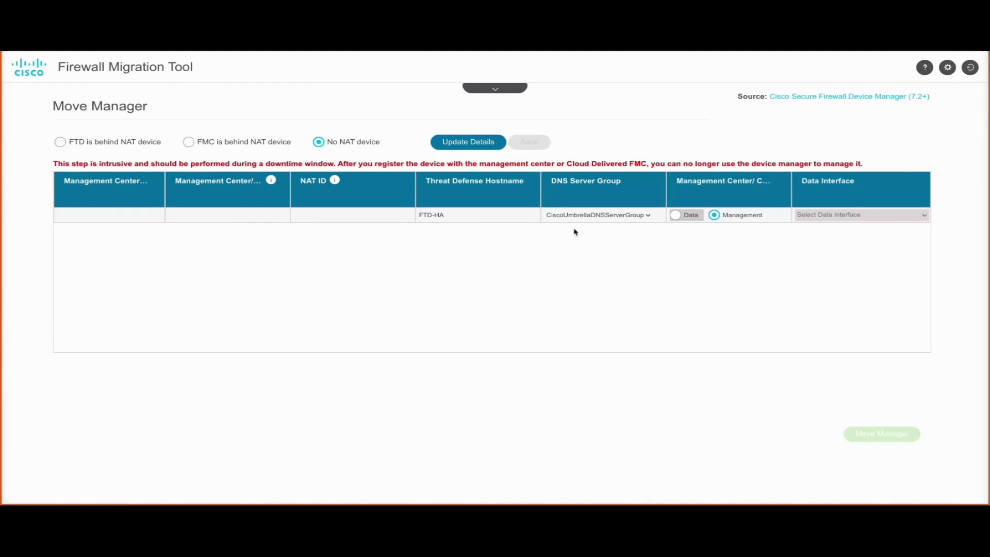
- Register the device to FMC 10.10.11.134 with a registration key and empty NAT-ID, then move management
click(466, 142)
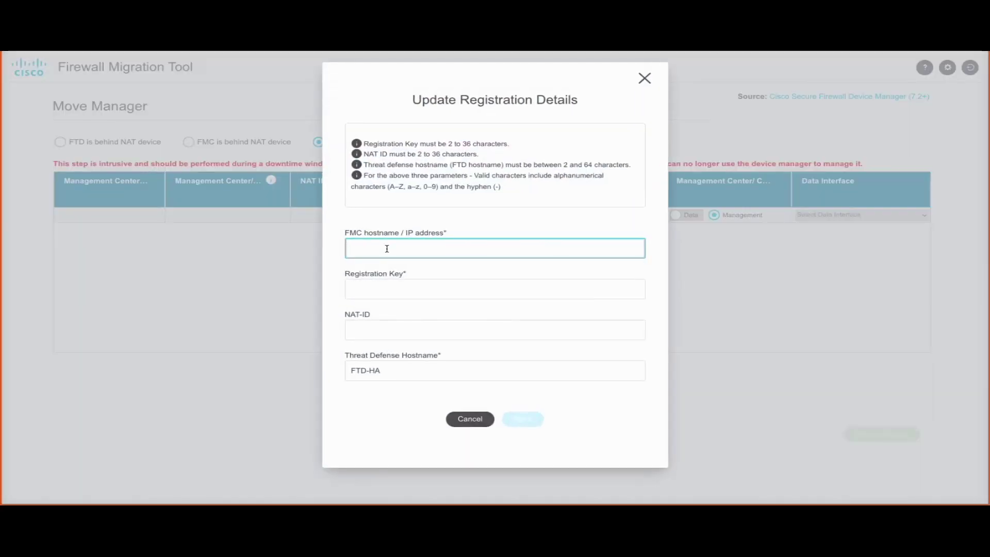
text(10.10)
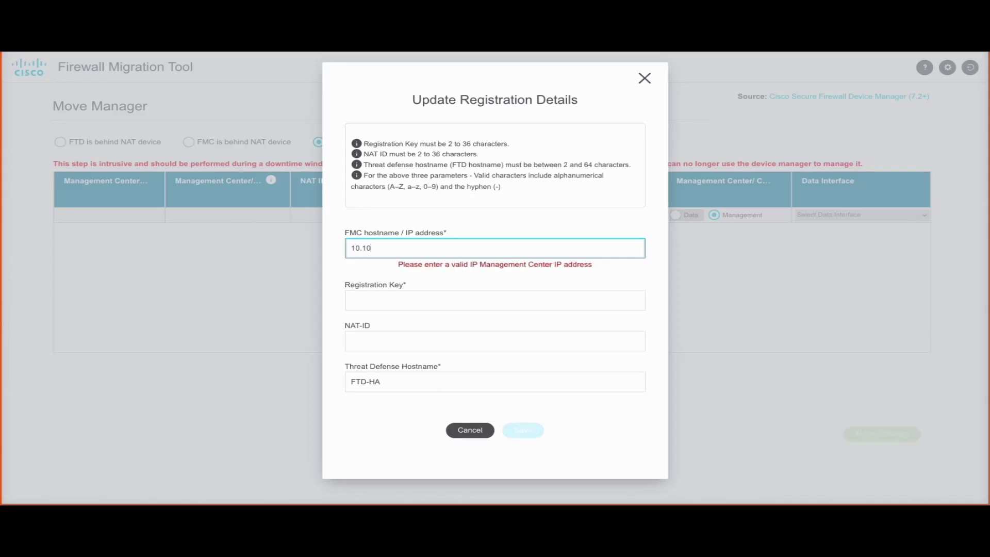
text(.11.134)
click(379, 283)
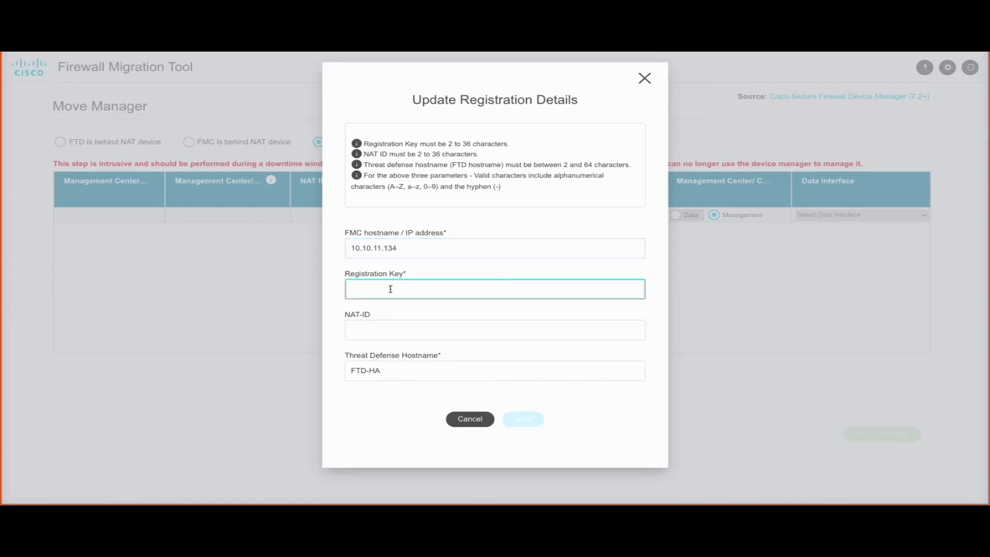
text(cisco123)
click(391, 329)
text(cis)
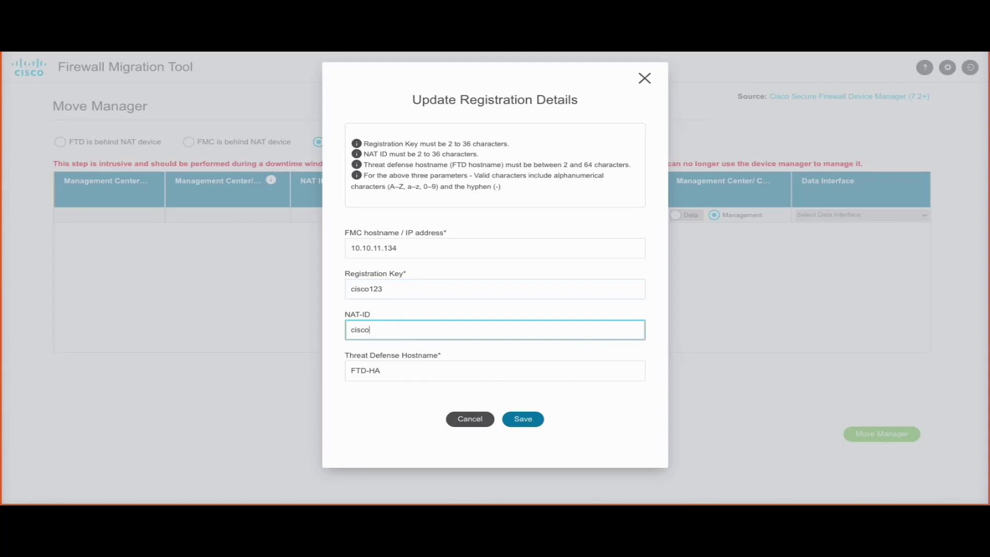
key(ctrl+a)
key(BackSpace)
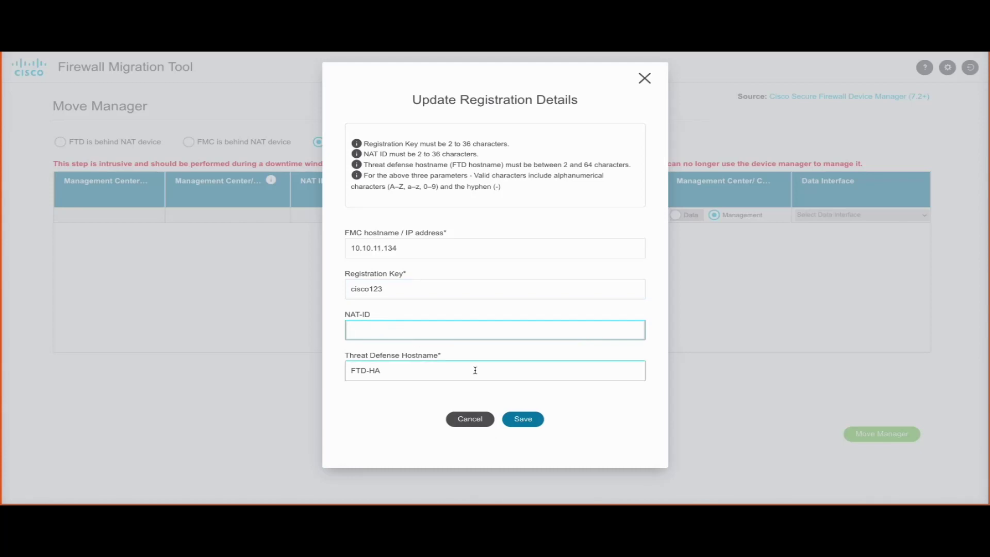
click(528, 420)
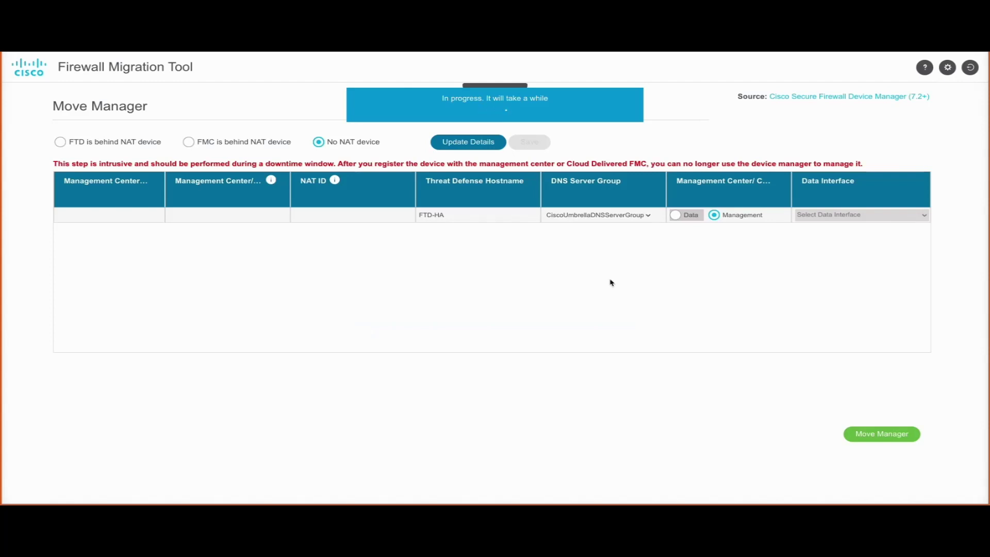
click(896, 498)
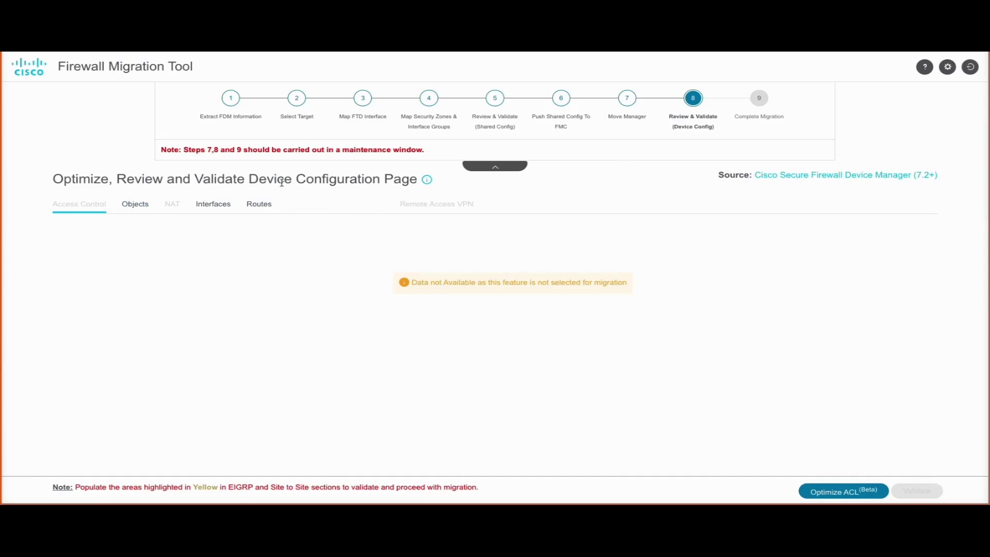
- Review the migrated objects, interfaces and static routes
double_click(265, 179)
click(250, 241)
click(144, 209)
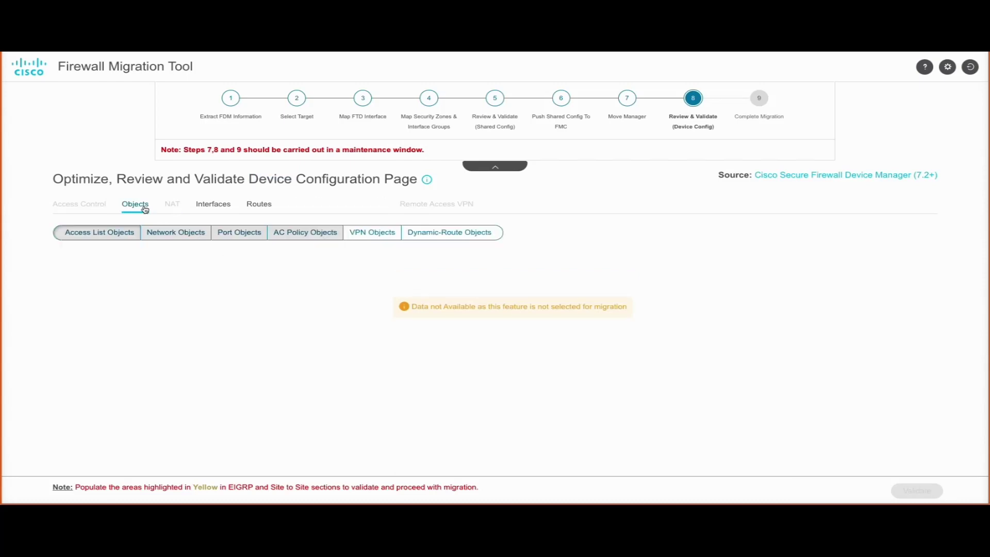
click(219, 206)
click(259, 205)
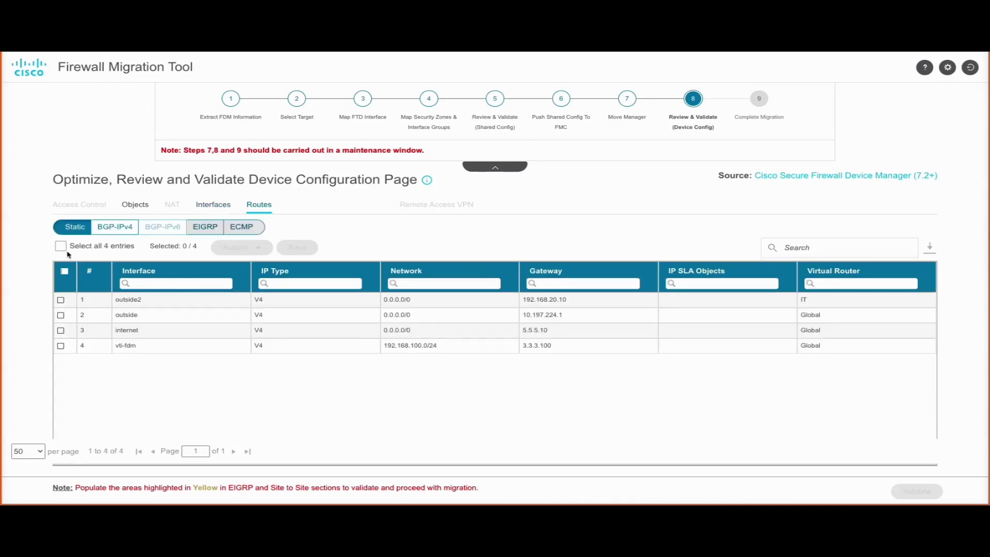
- Check the BGP IPv4, EIGRP and ECMP routing data, then return to interfaces and routes
click(114, 227)
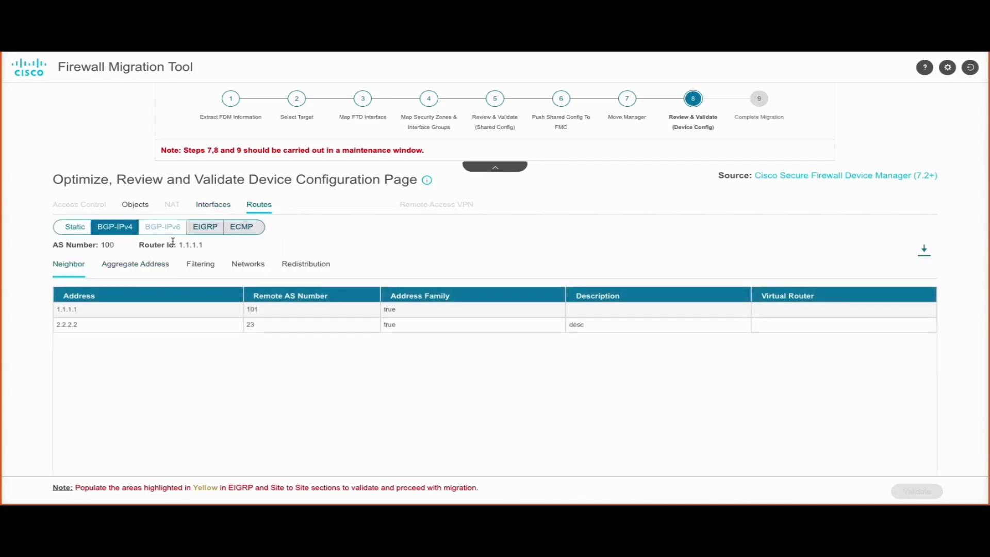
click(203, 228)
click(251, 229)
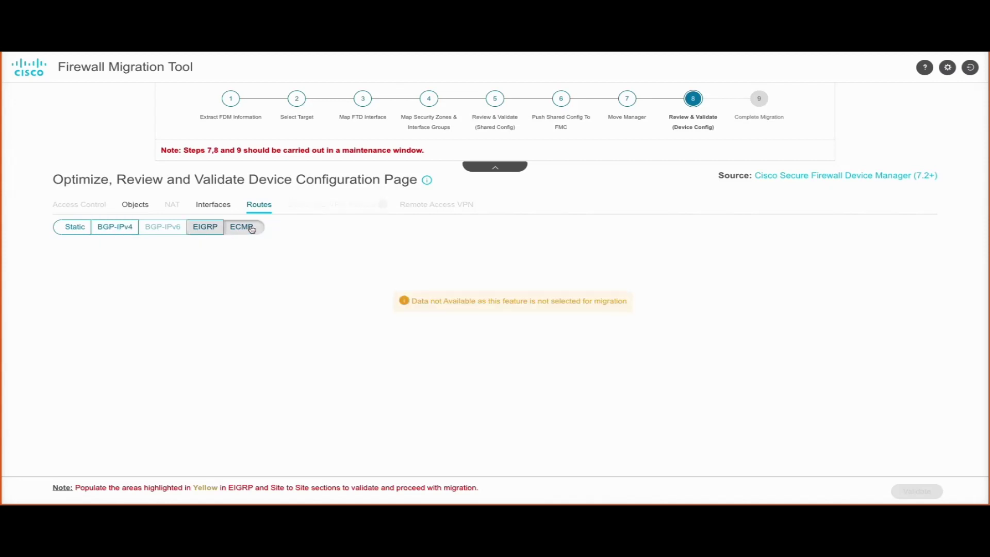
click(226, 204)
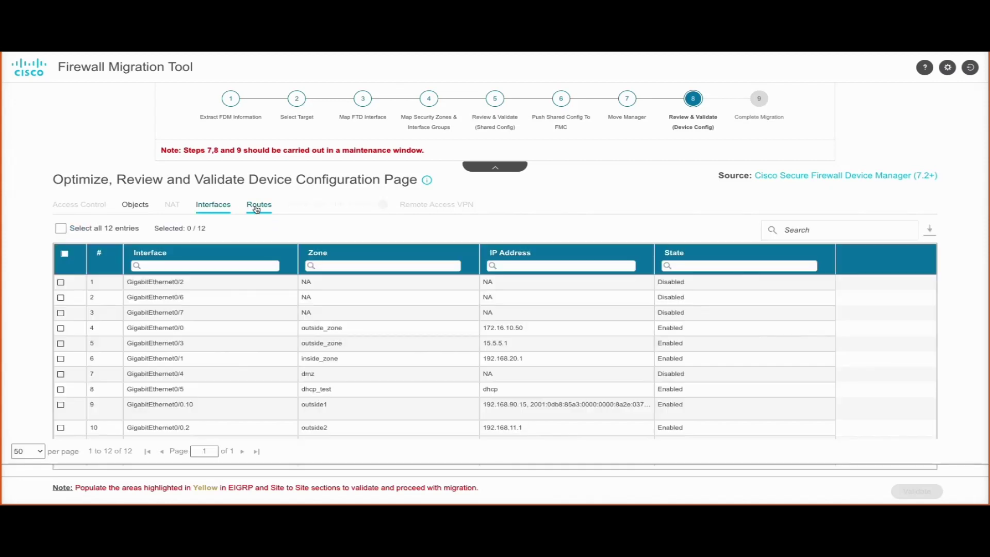
click(256, 209)
- Select the single site-to-site VPN tunnel and show its migration actions
click(308, 204)
click(60, 297)
click(243, 230)
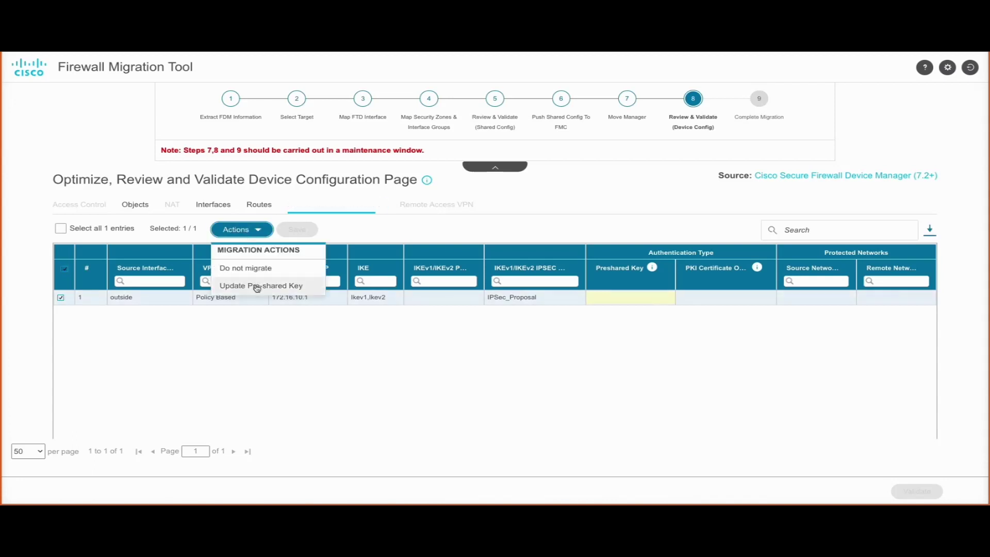
- Enter a pre-shared key in the tunnel's IKEv1 key field
click(257, 286)
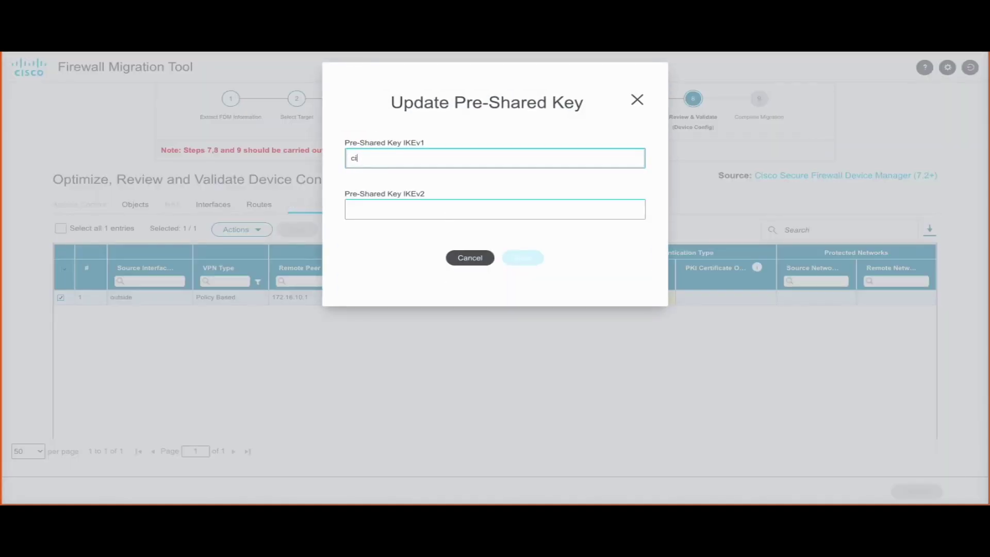
text(cisco123)
click(438, 204)
click(393, 159)
- Copy the same key into IKEv2, save the keys, and validate the configuration
double_click(393, 158)
key(ctrl+c)
click(415, 206)
key(ctrl+v)
click(522, 257)
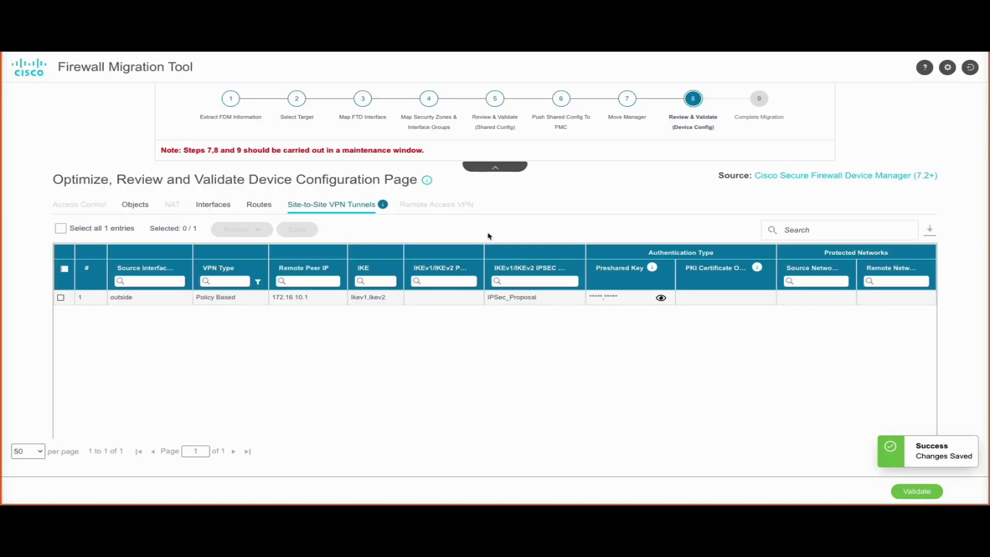
click(903, 489)
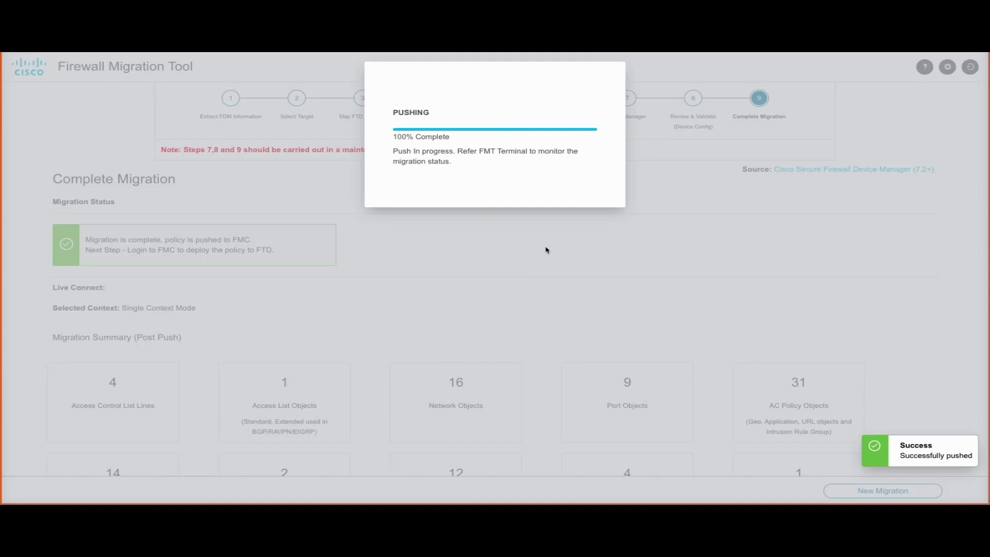
- Close the 'Before You Go' survey without rating and download the post-push migration report
scroll(568, 336, down, 4)
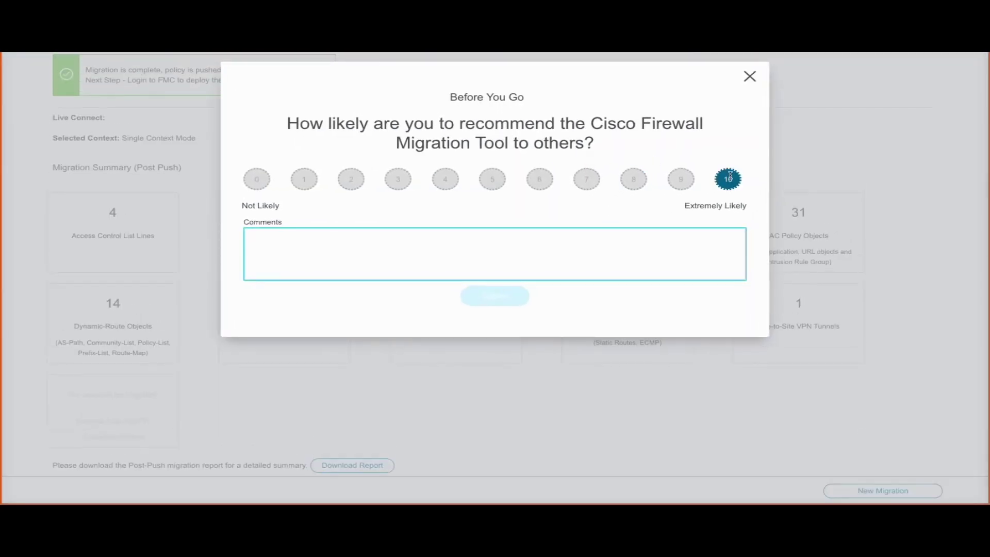
click(750, 77)
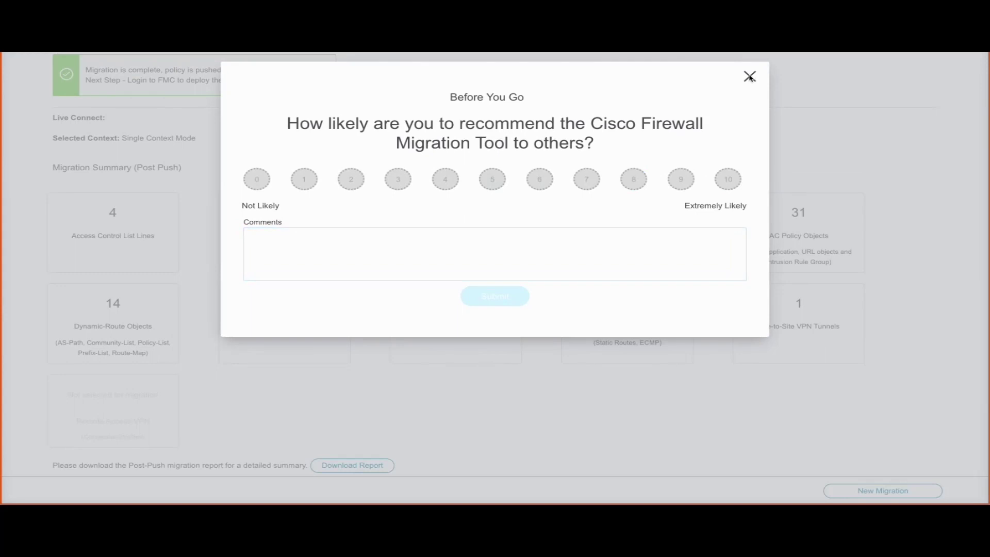
click(750, 77)
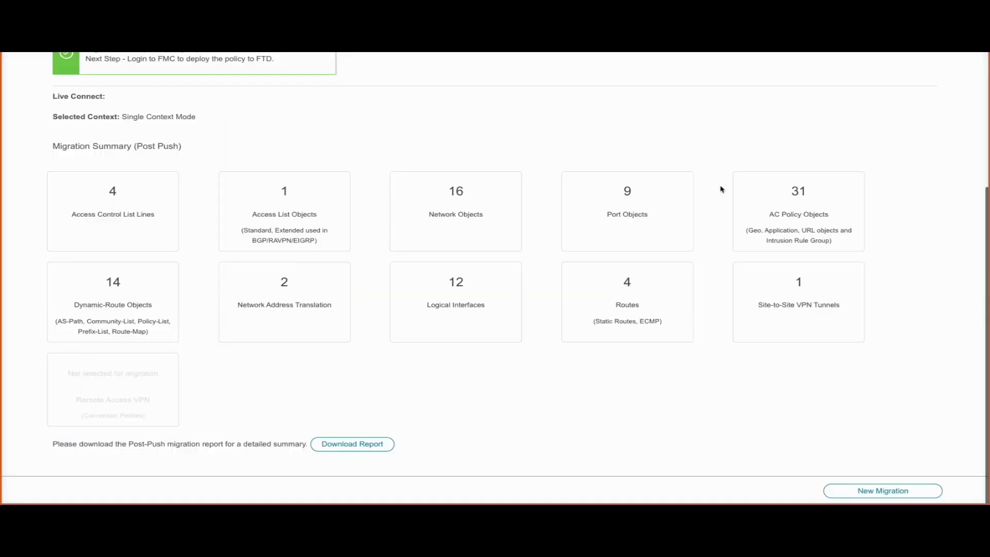
click(358, 450)
- Open the downloaded Post-Migration Report and scroll through its summary and selective policy sections
click(818, 73)
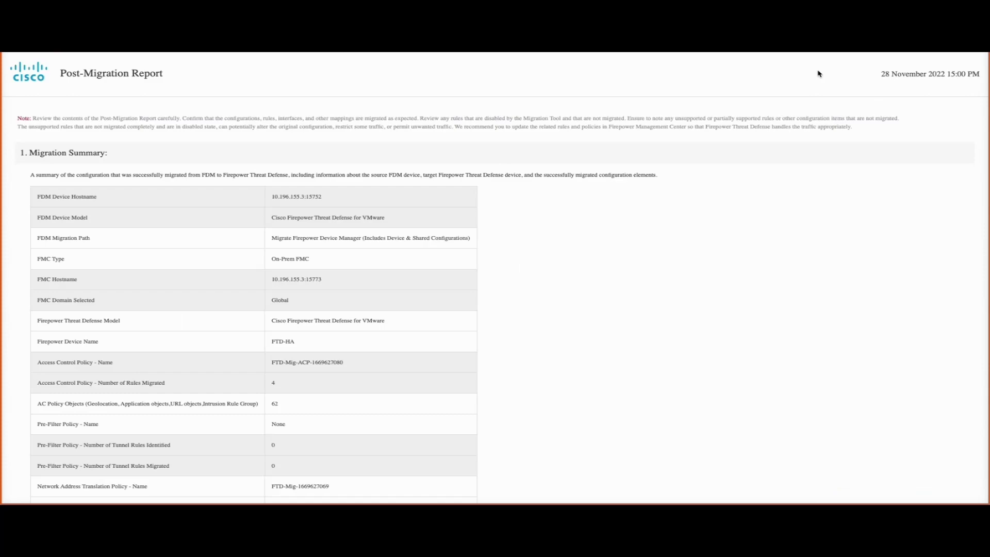
scroll(357, 285, down, 10)
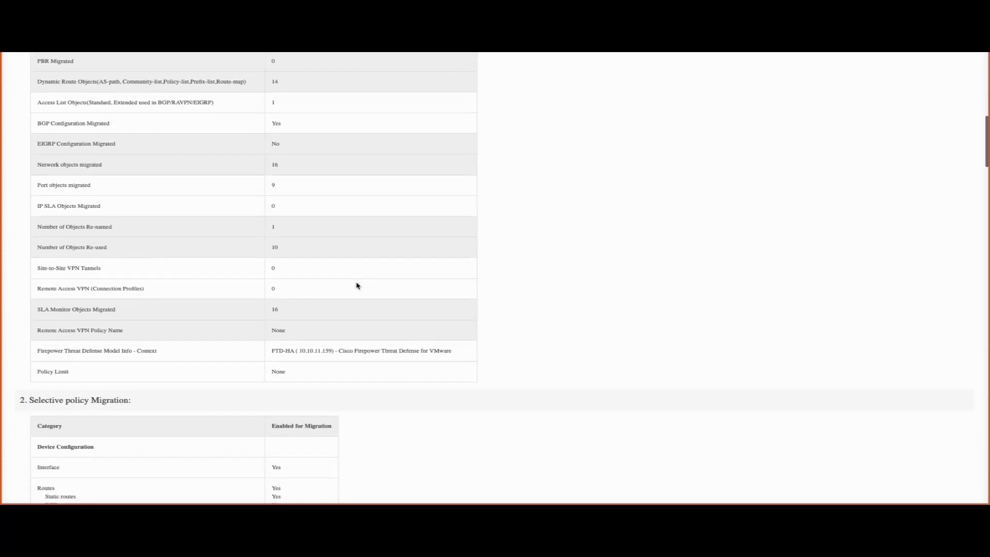
scroll(356, 286, down, 4)
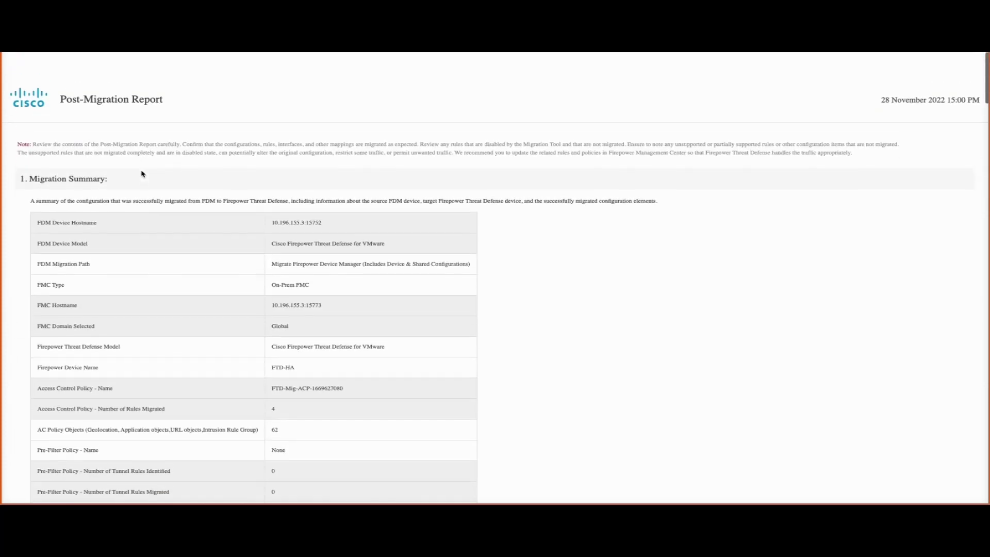
scroll(139, 173, down, 1)
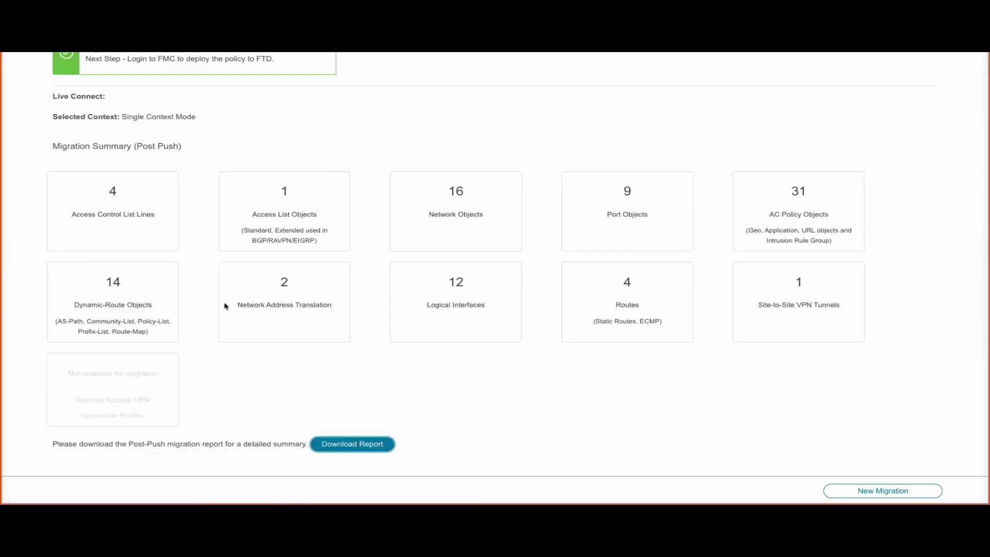
scroll(225, 307, up, 4)
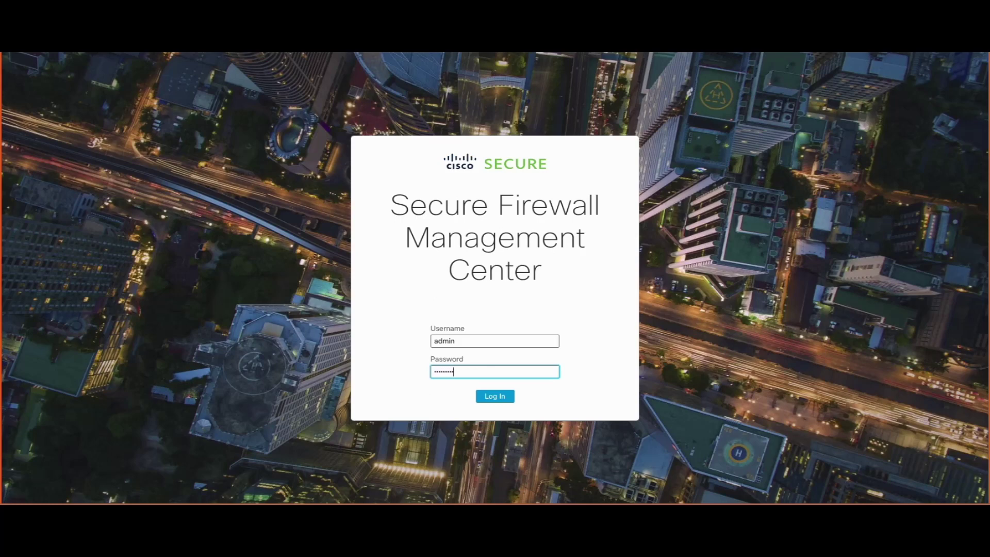
- Log in to the Management Center, ending the existing session, and open Device Management
click(493, 397)
click(537, 310)
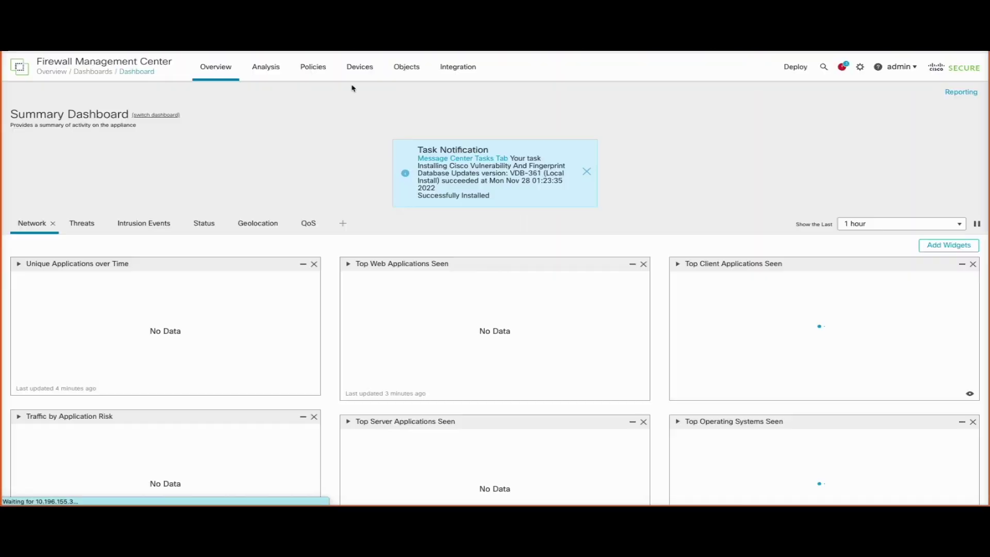
mouse_move(364, 71)
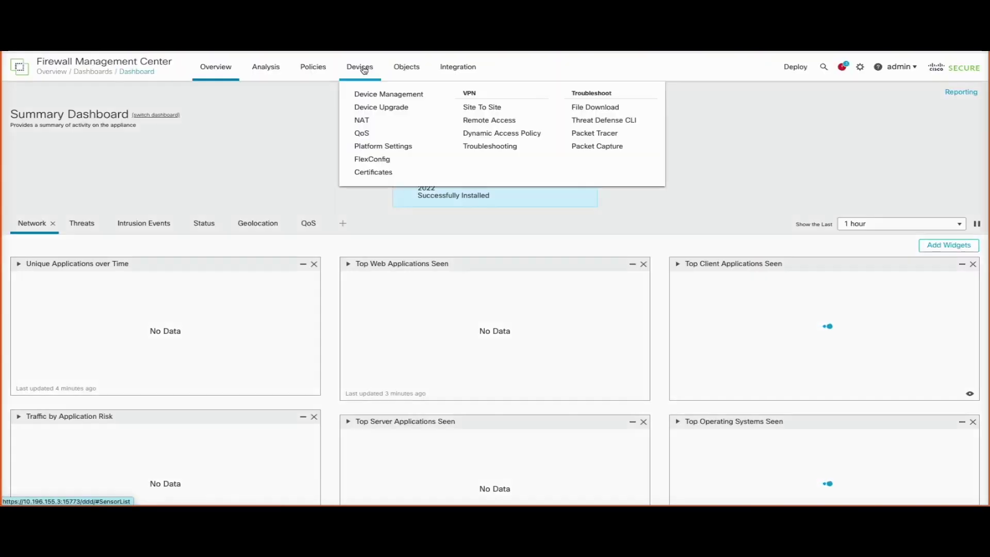
click(375, 96)
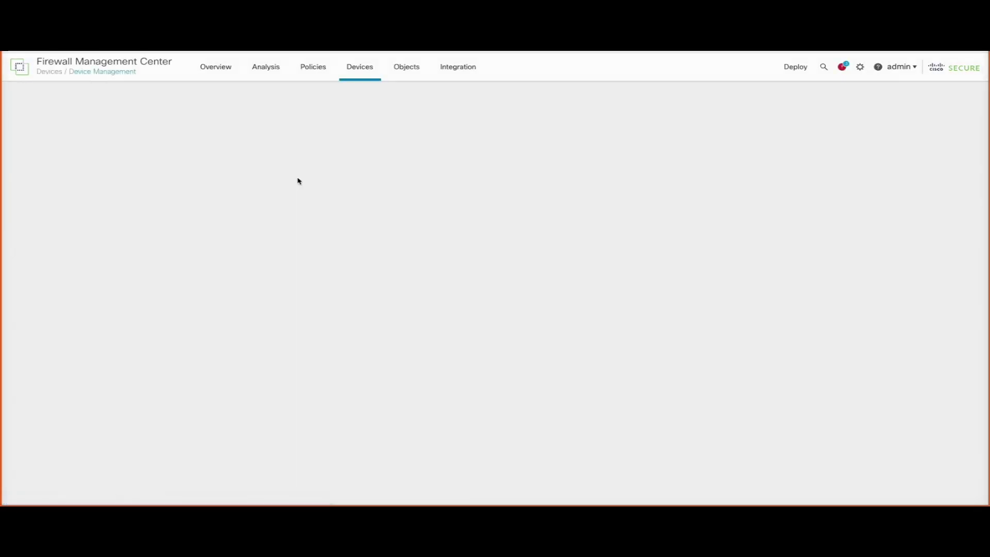
mouse_move(55, 221)
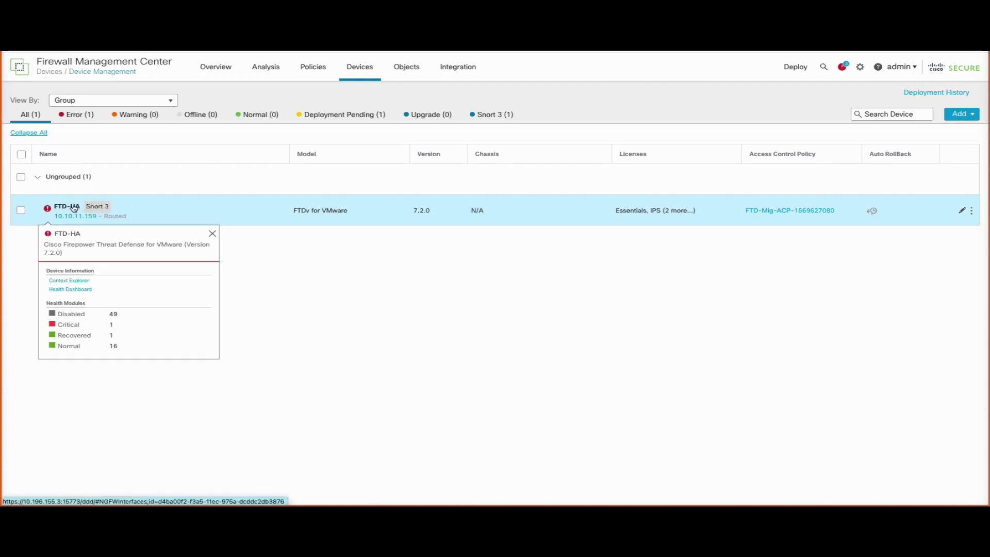
click(815, 212)
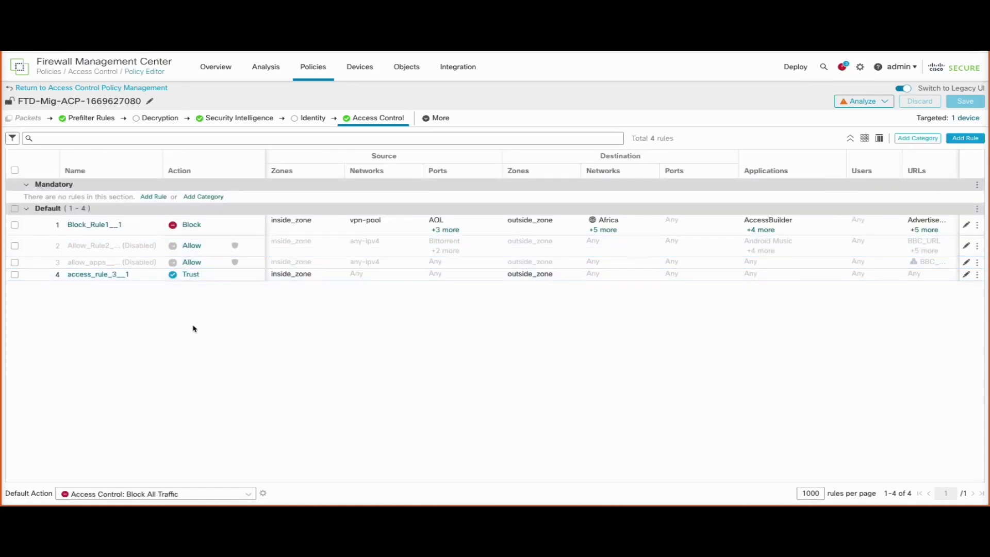
click(366, 73)
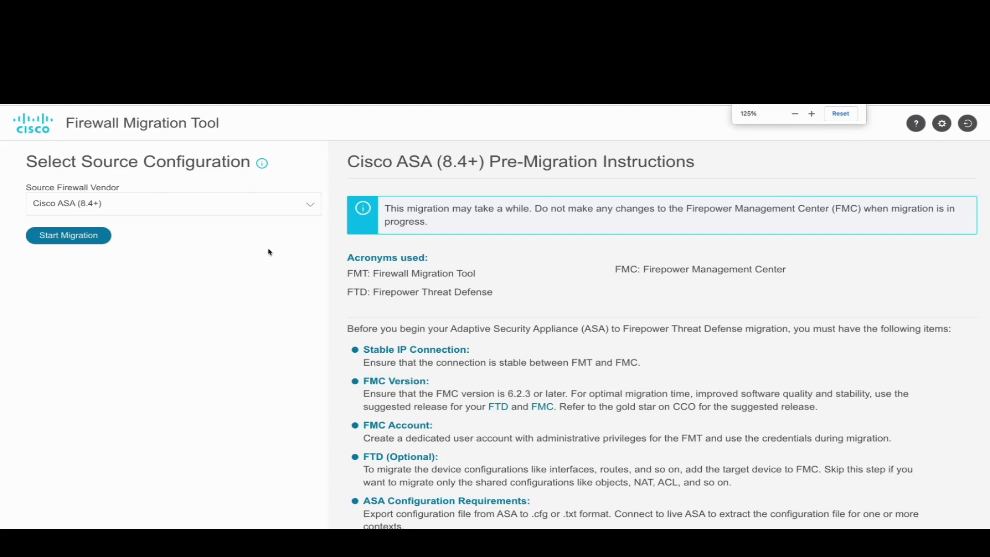
- Read the pre-migration instructions, highlighting the AnyConnect custom attributes, ECMP zones and PBR version requirements
scroll(482, 330, down, 10)
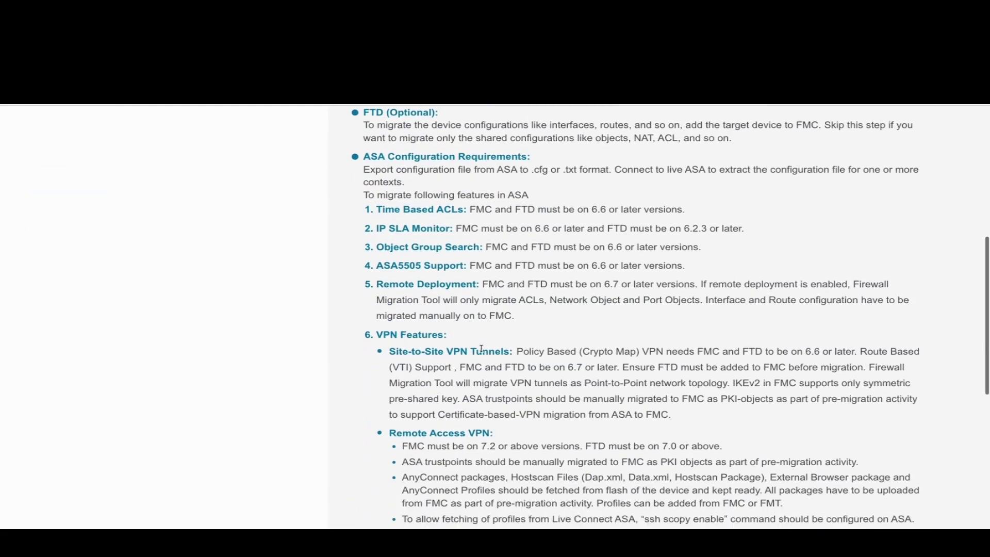
scroll(482, 352, down, 2)
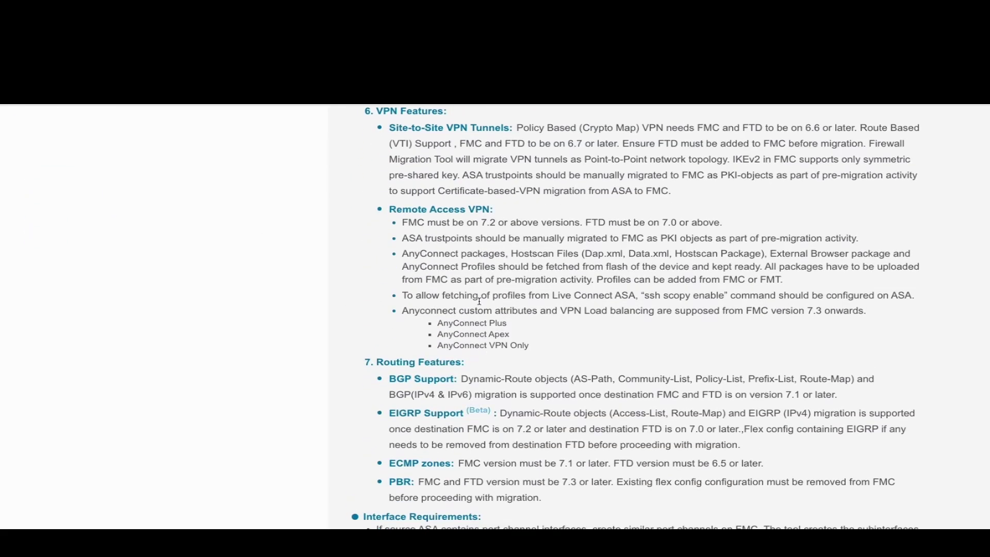
triple_click(485, 311)
scroll(503, 412, down, 1)
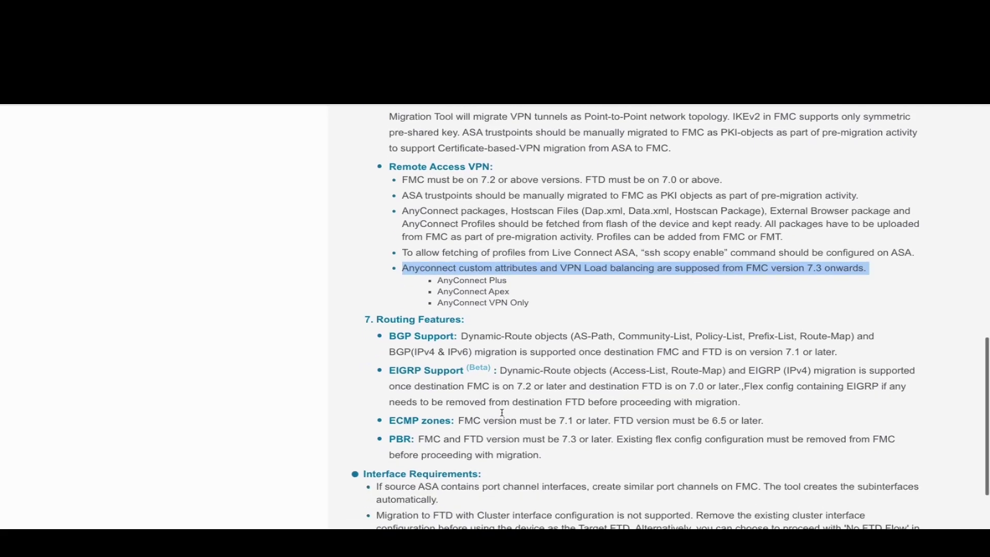
triple_click(550, 411)
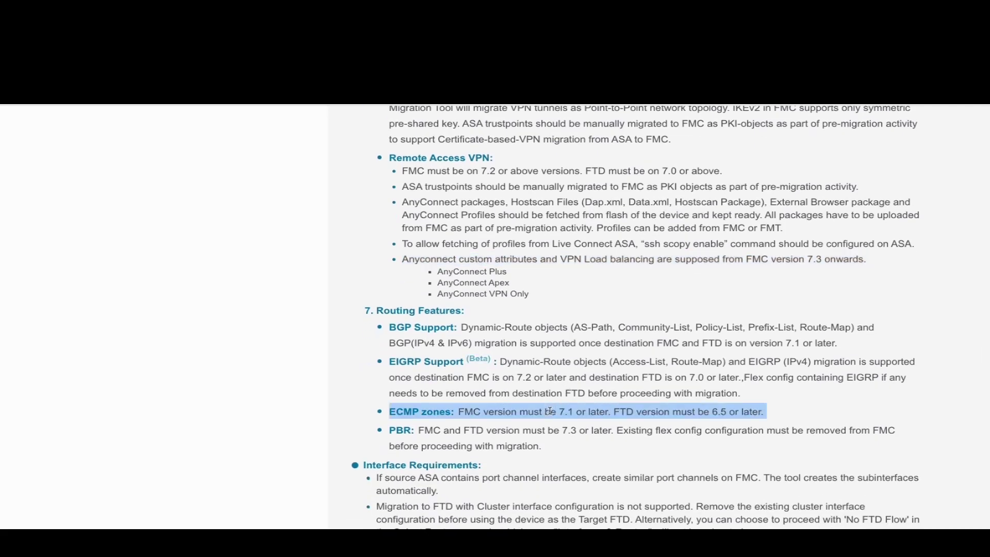
triple_click(531, 431)
- Upload Master_config_Phase 3_ECMP_PBR_new.txt for parsing
scroll(217, 239, up, 20)
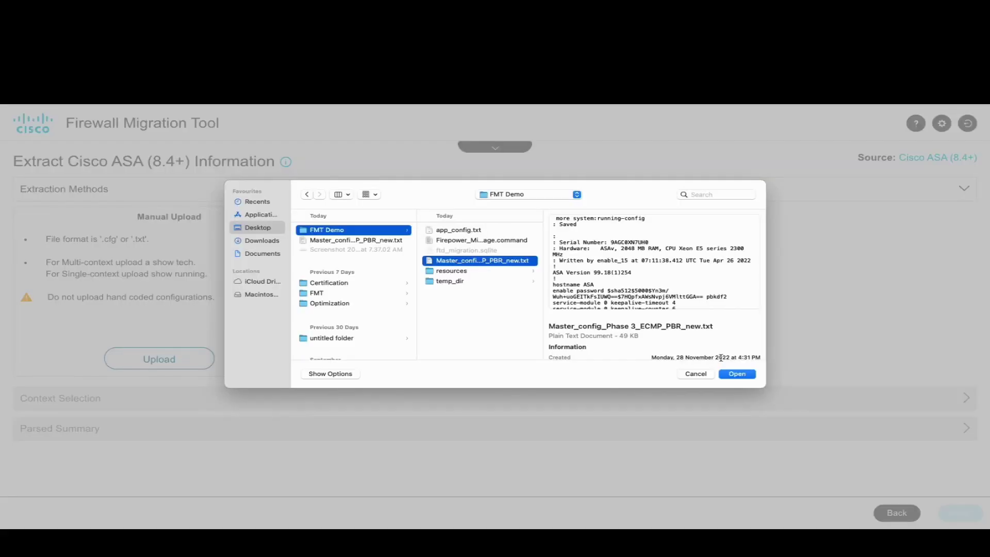
click(737, 373)
click(737, 374)
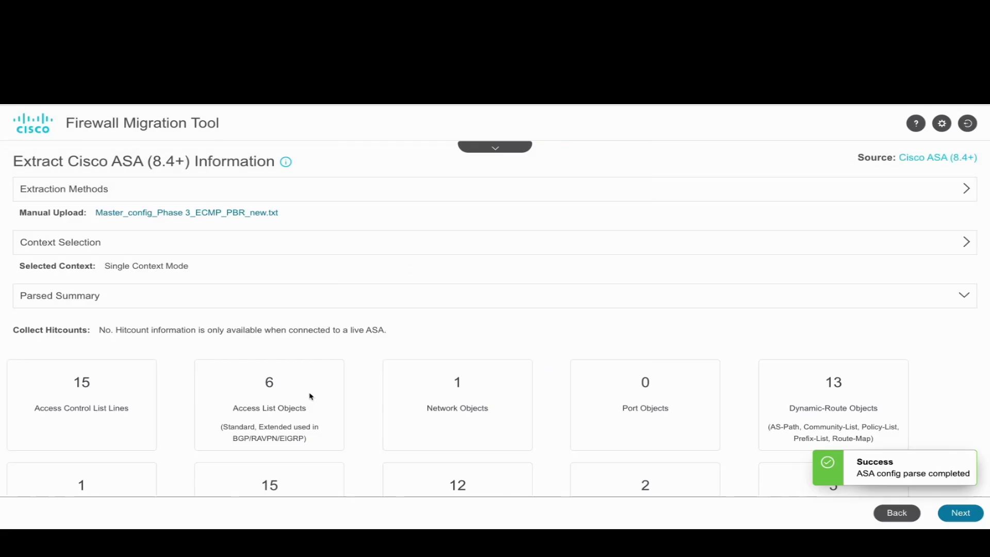
- Zoom out to view all Parsed Summary tiles, then proceed to Select Target
key(ctrl+minus)
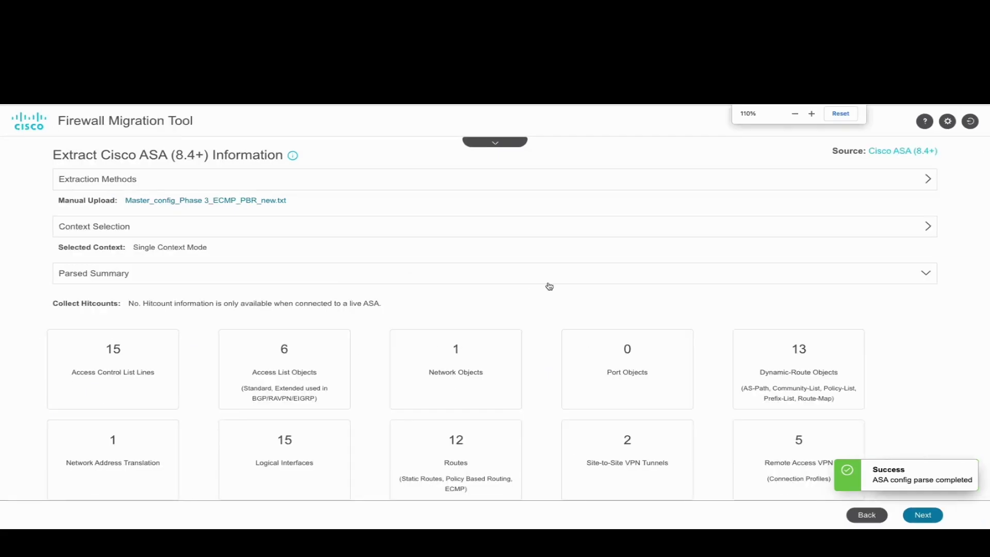
scroll(540, 332, down, 1)
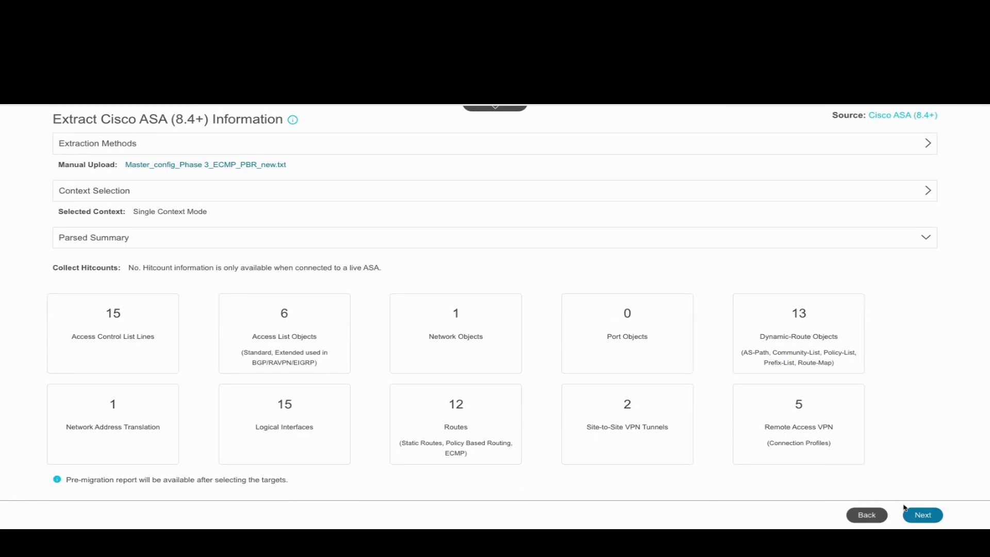
click(917, 516)
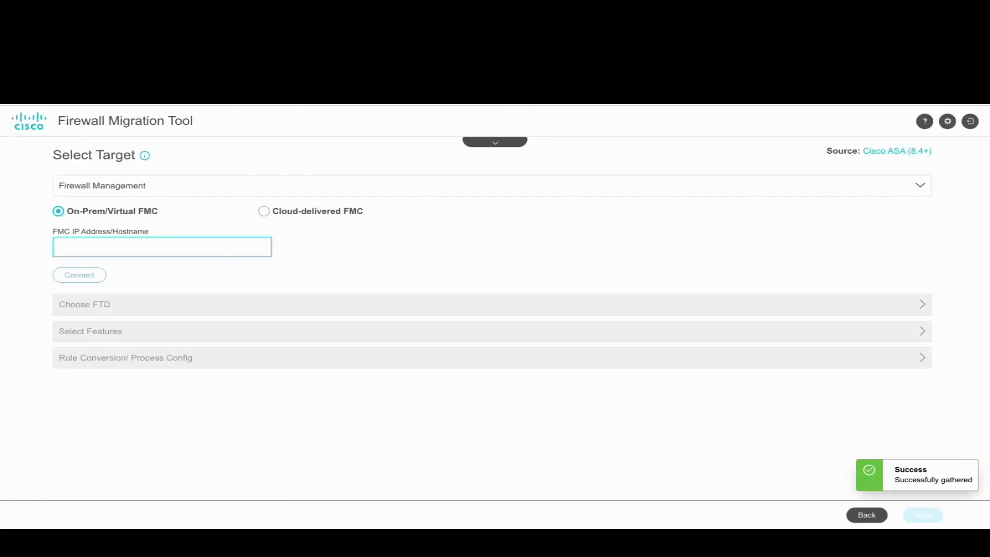
- Connect to the FMC at 10.196.155.3:15777 and log in with the admin username and password
text(10.196.155.3:15777)
scroll(79, 275, down, 1)
click(80, 244)
click(468, 304)
text(admin)
key(Tab)
text(a)
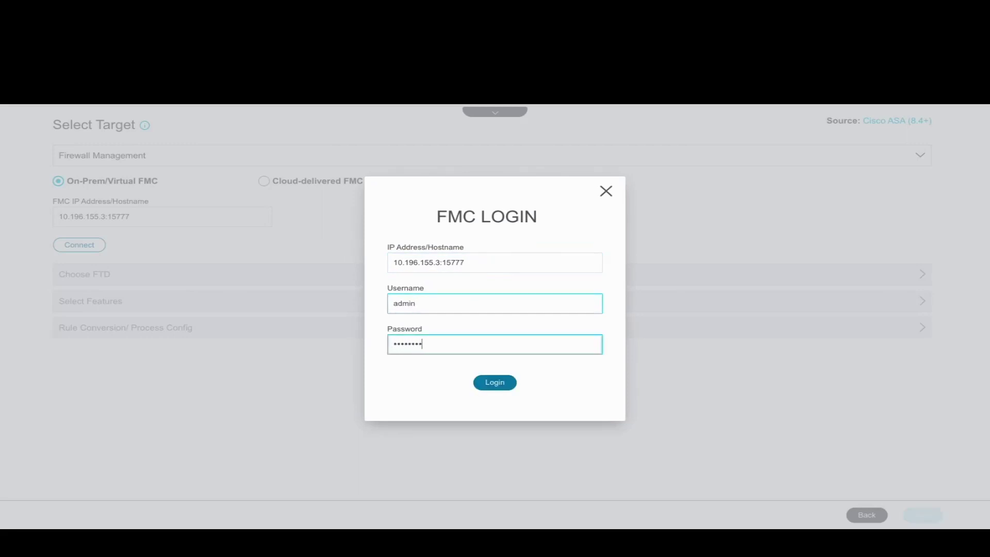
click(494, 383)
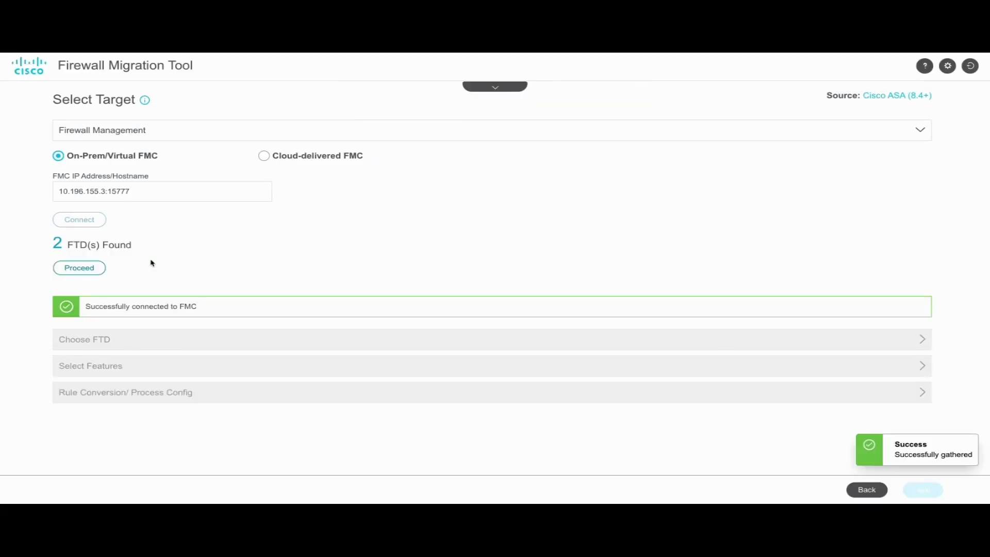
- Choose FTDV-7.3.-44 as the target FTD device and accept the default feature selection
click(90, 267)
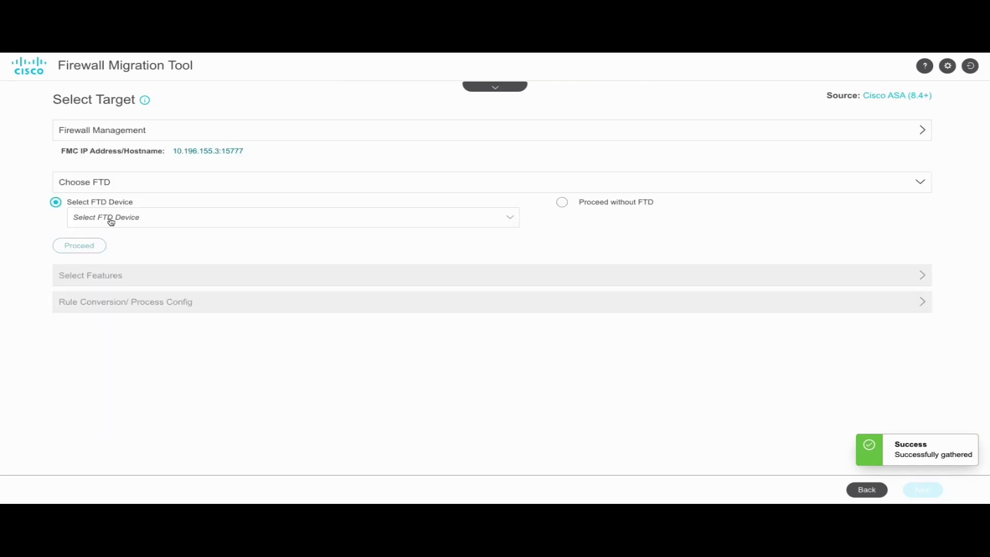
click(111, 219)
click(117, 255)
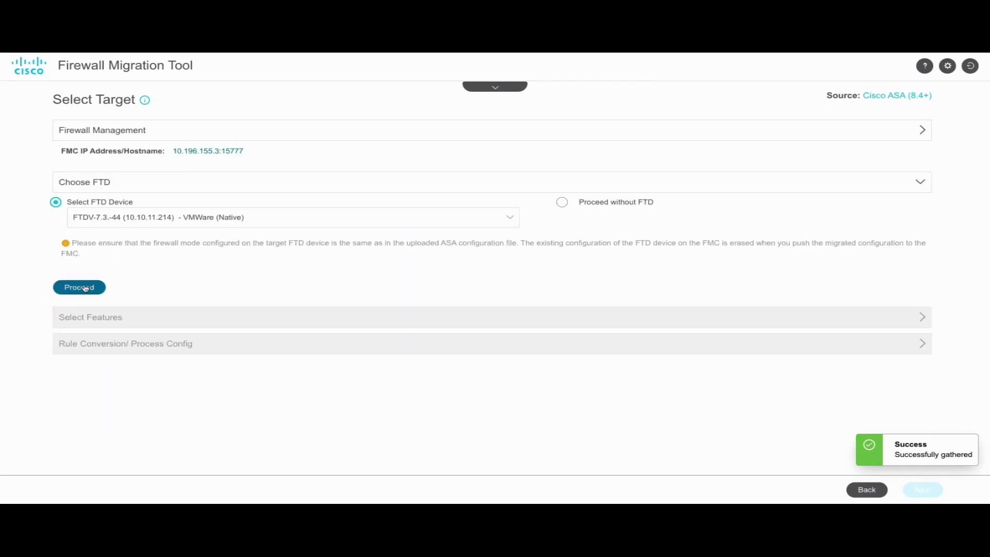
click(90, 288)
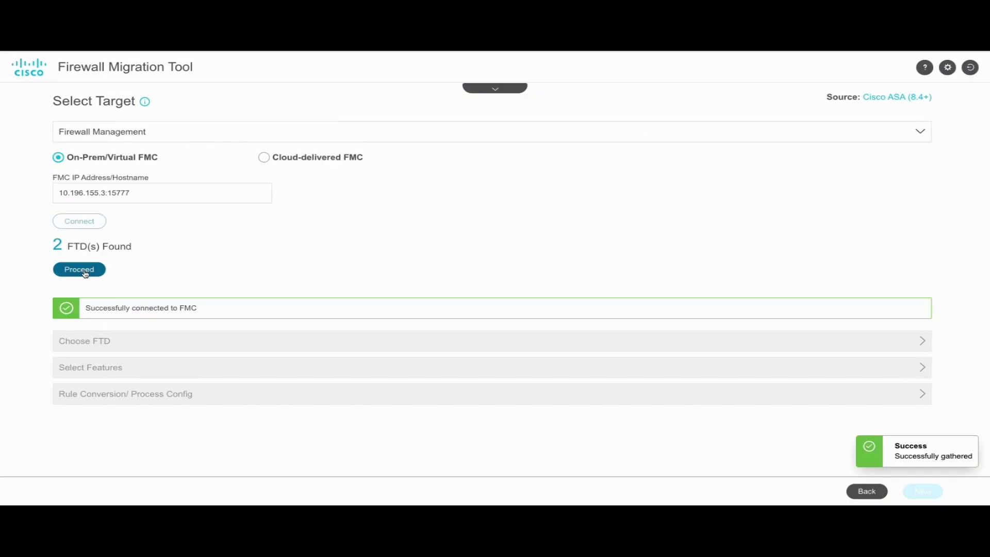
click(79, 268)
click(111, 222)
click(117, 256)
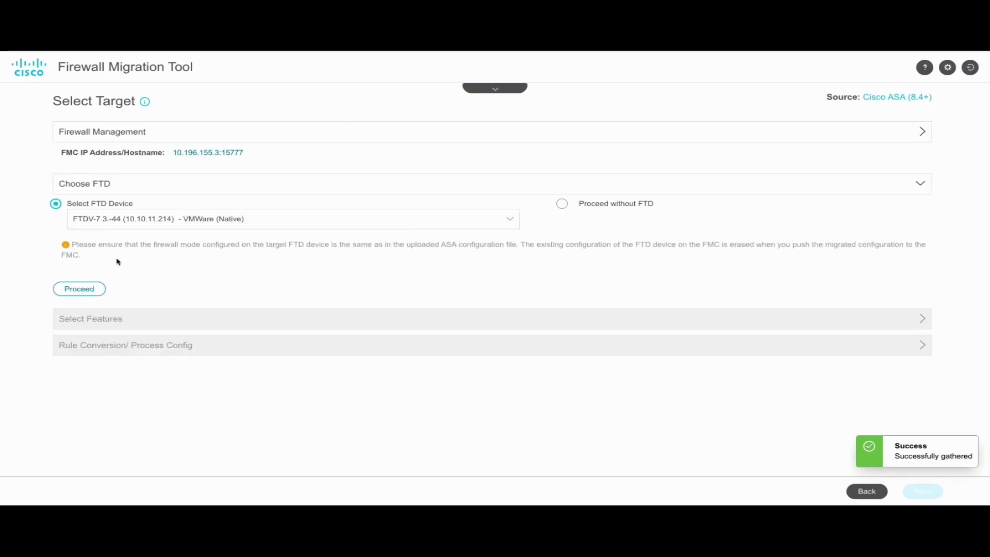
click(80, 288)
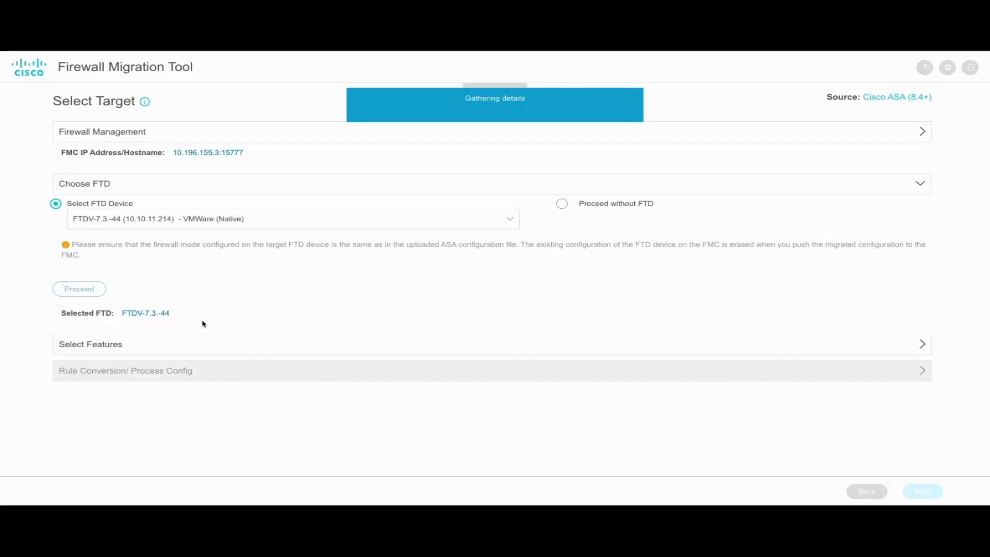
scroll(221, 326, down, 1)
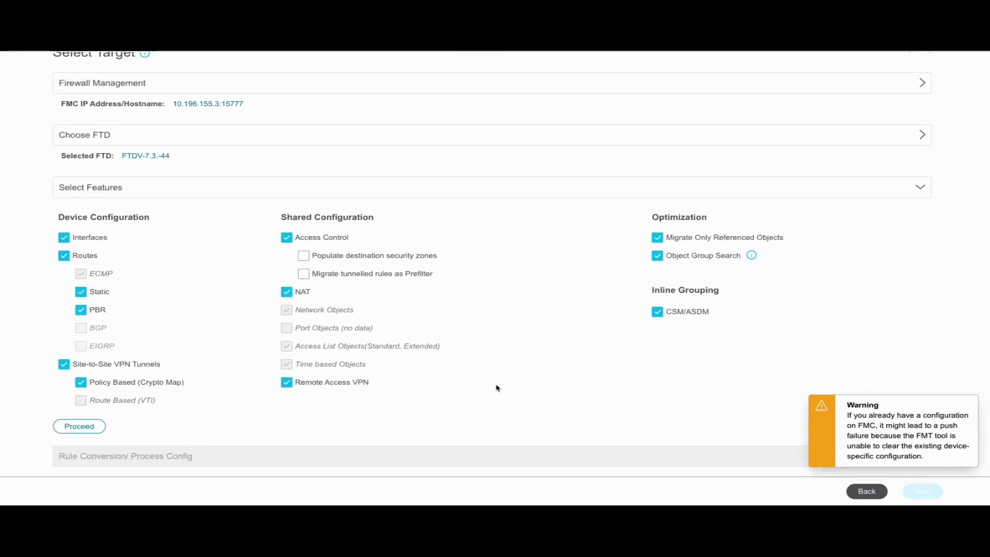
click(80, 427)
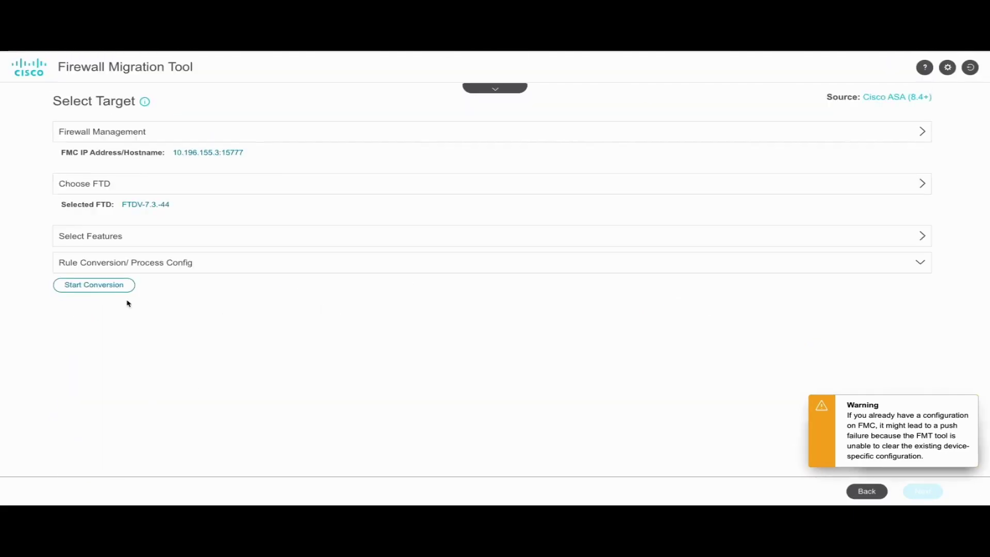
- Convert the ASA configuration with 0 parsing errors, read the pre-migration report, and continue to interface mapping
click(93, 285)
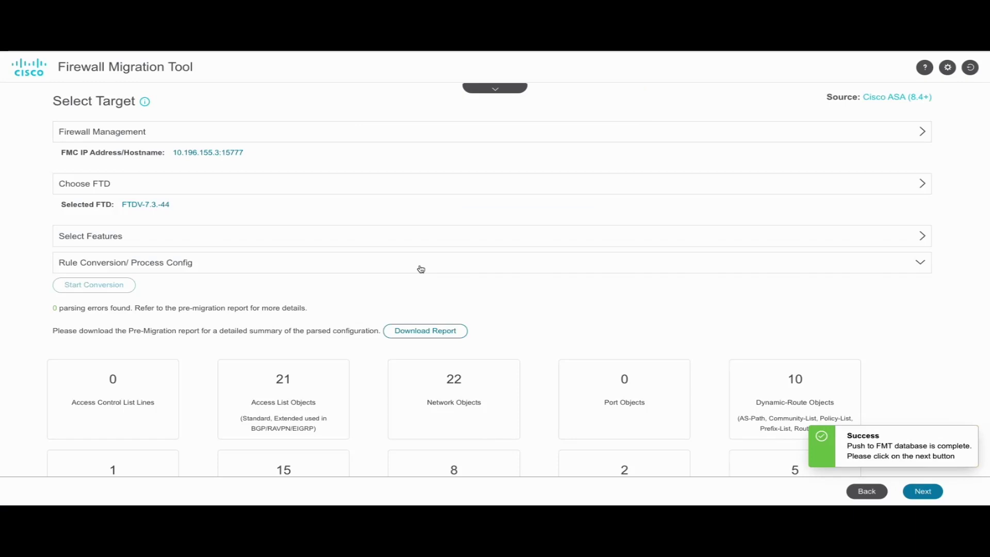
scroll(318, 364, down, 1)
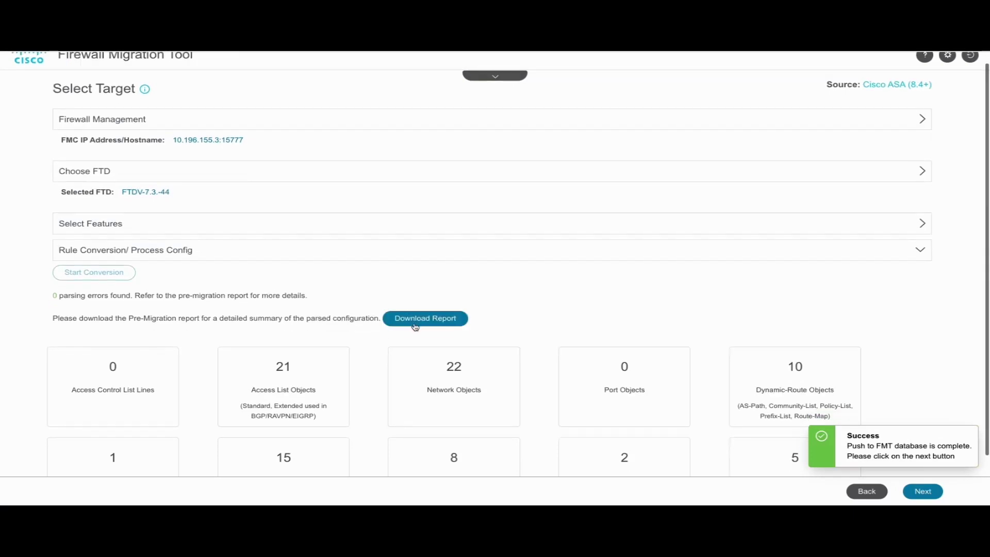
click(420, 318)
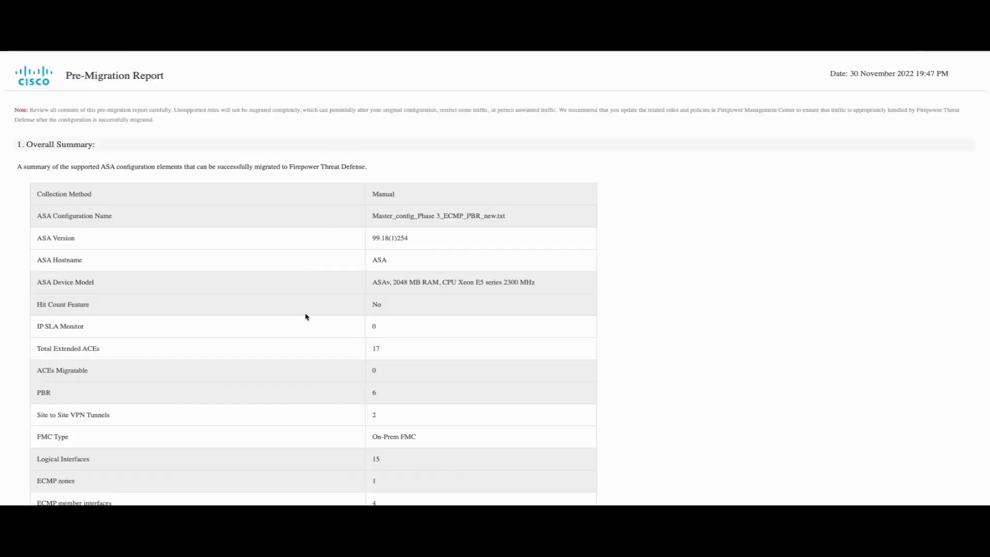
scroll(306, 317, down, 3)
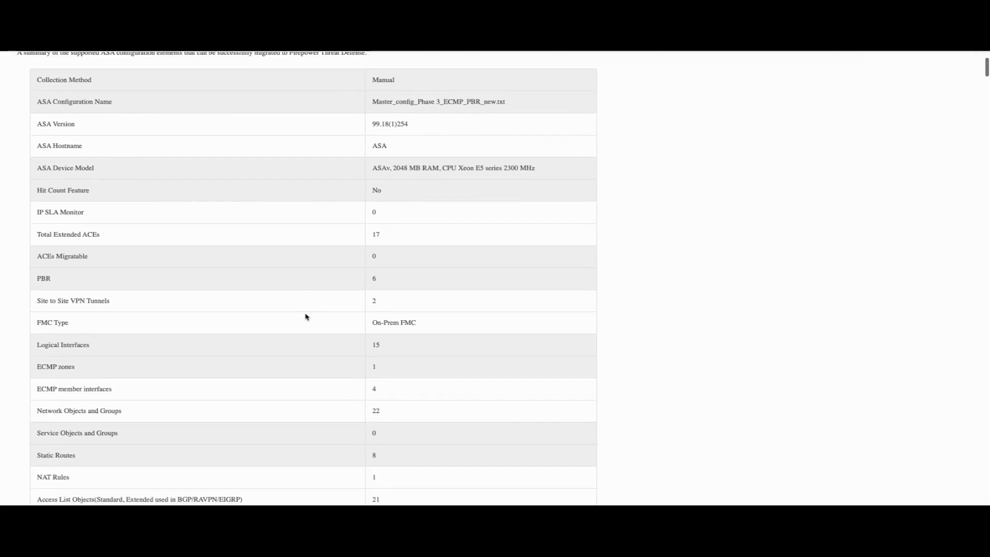
scroll(306, 317, down, 8)
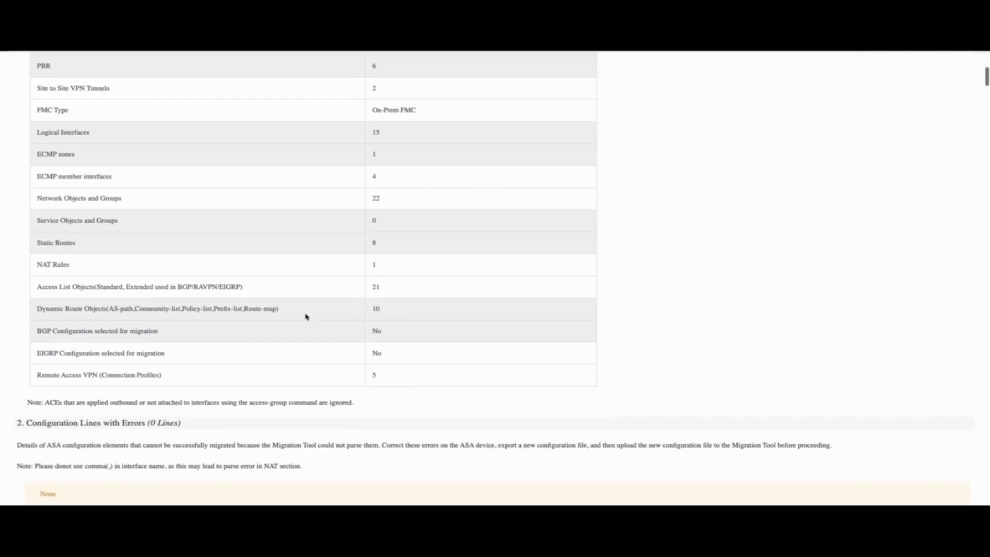
scroll(307, 317, down, 5)
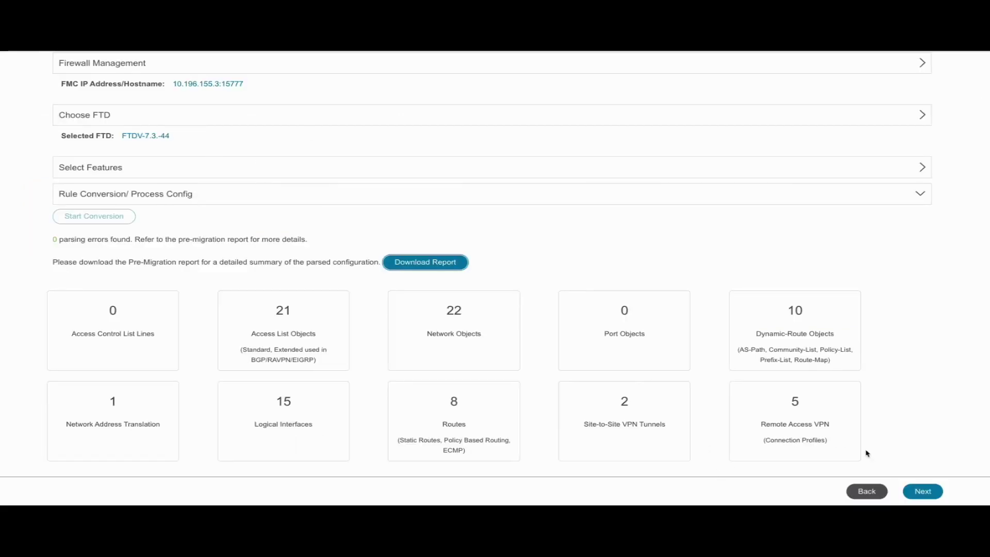
click(923, 491)
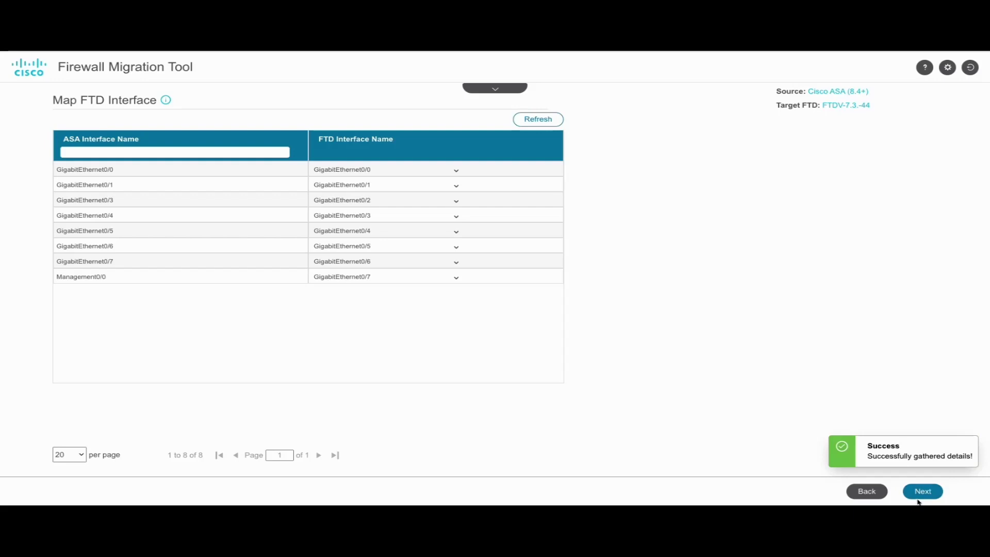
- Accept the interface mapping and auto-create security zones and interface groups for all interfaces
click(918, 494)
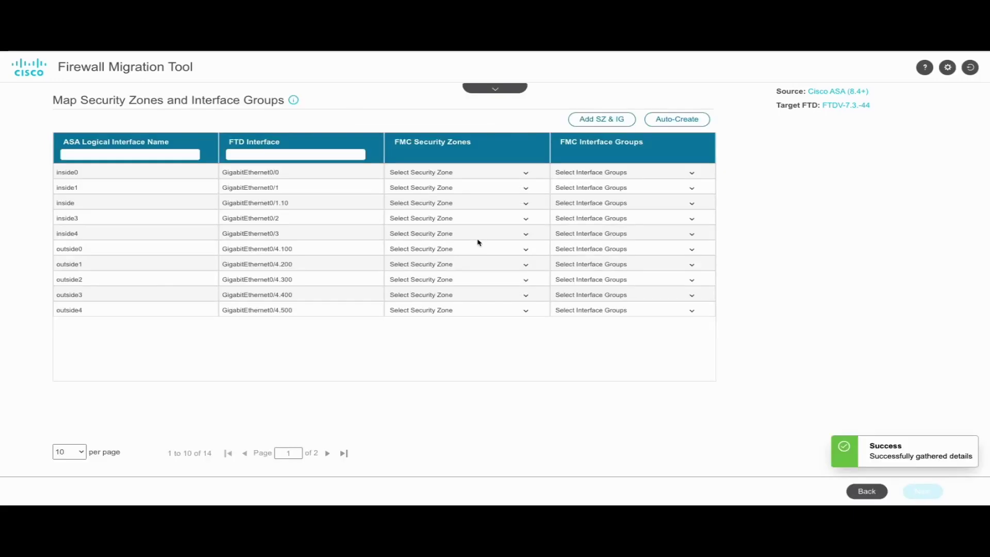
click(670, 119)
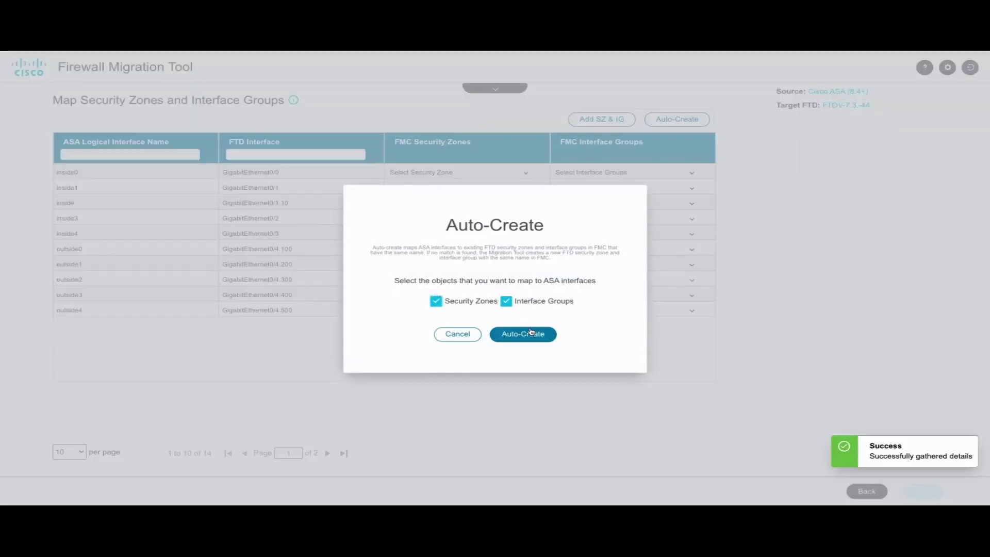
click(530, 334)
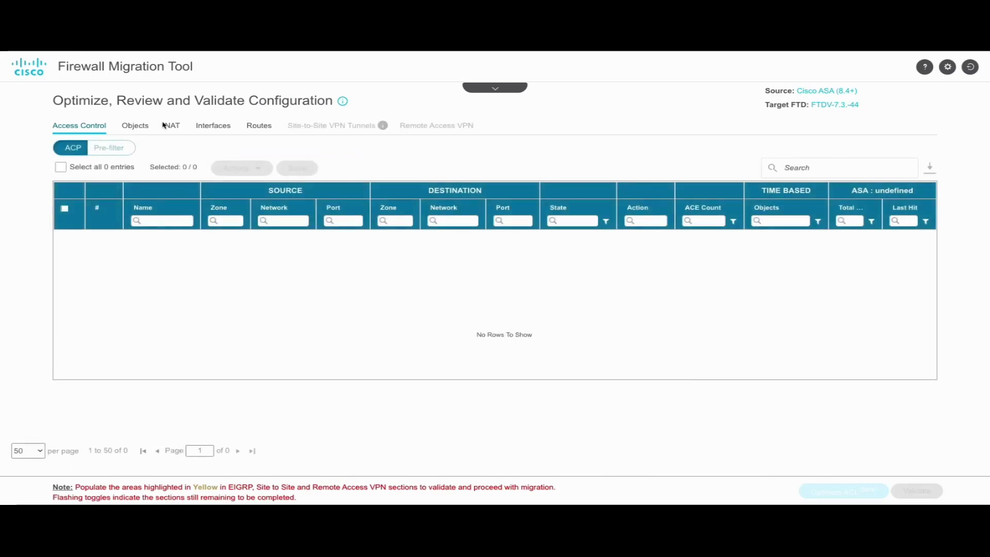
click(139, 126)
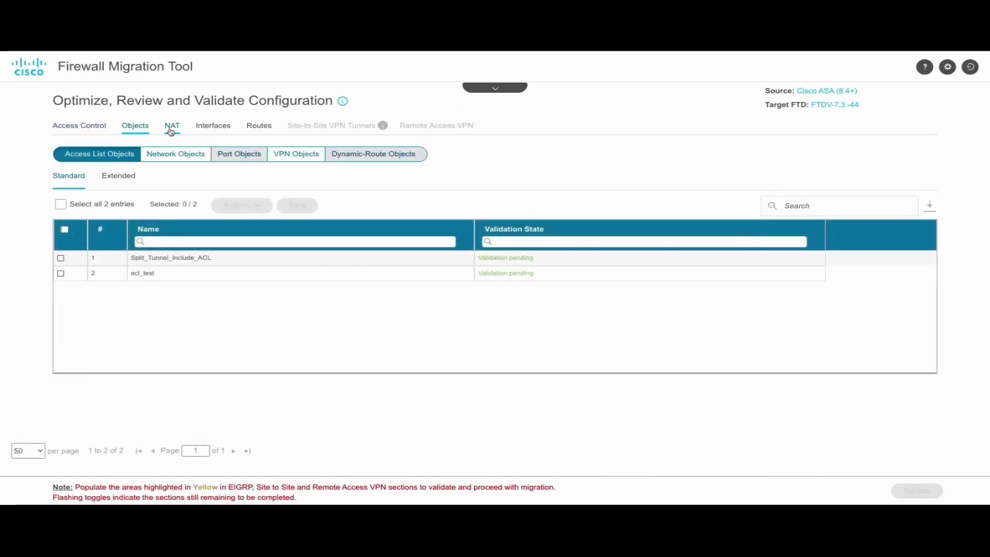
- Review the migrated NAT rule, interfaces and routes
click(171, 129)
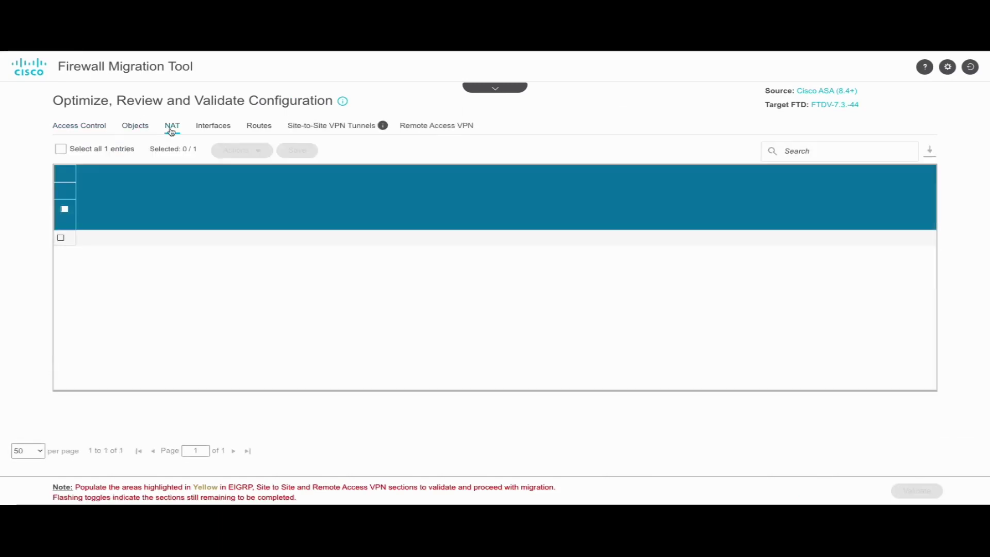
click(211, 131)
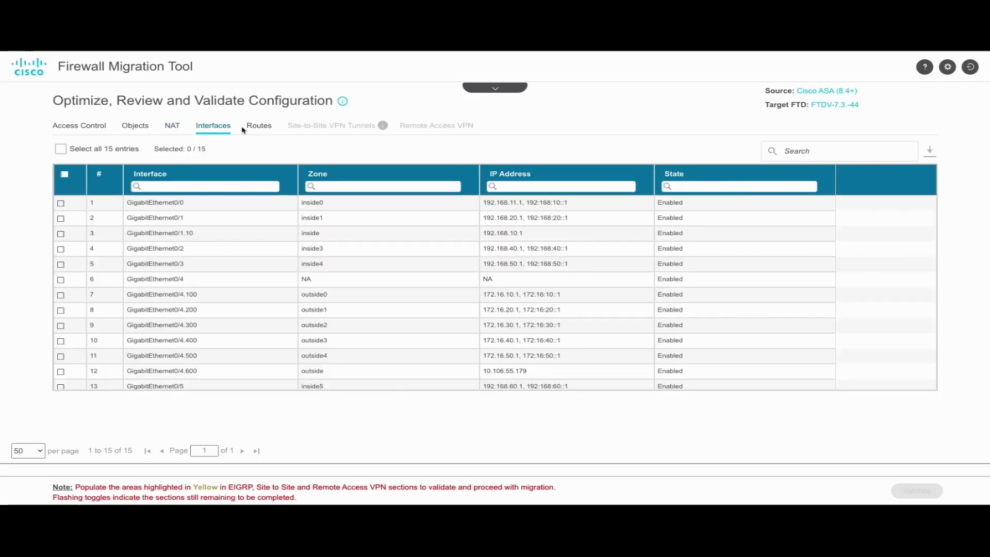
click(248, 129)
- Inspect the PBR path monitoring entries, the six policy-based routes and the ECMP zone member interfaces
click(107, 148)
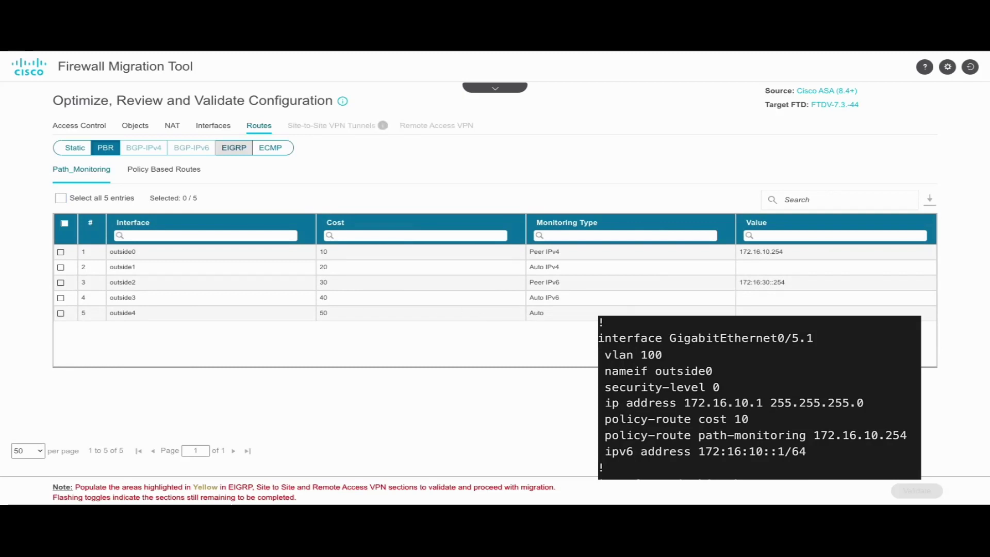
click(192, 177)
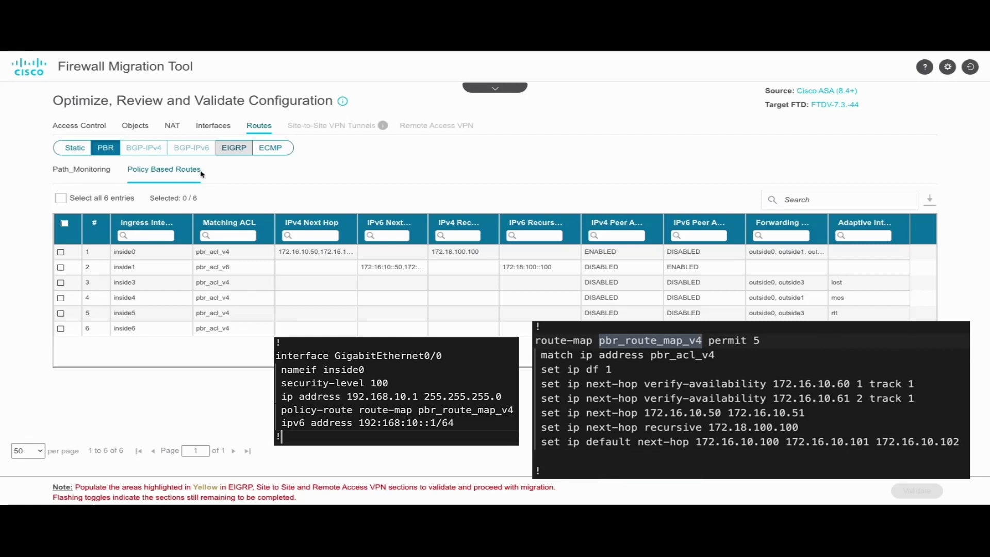
click(271, 150)
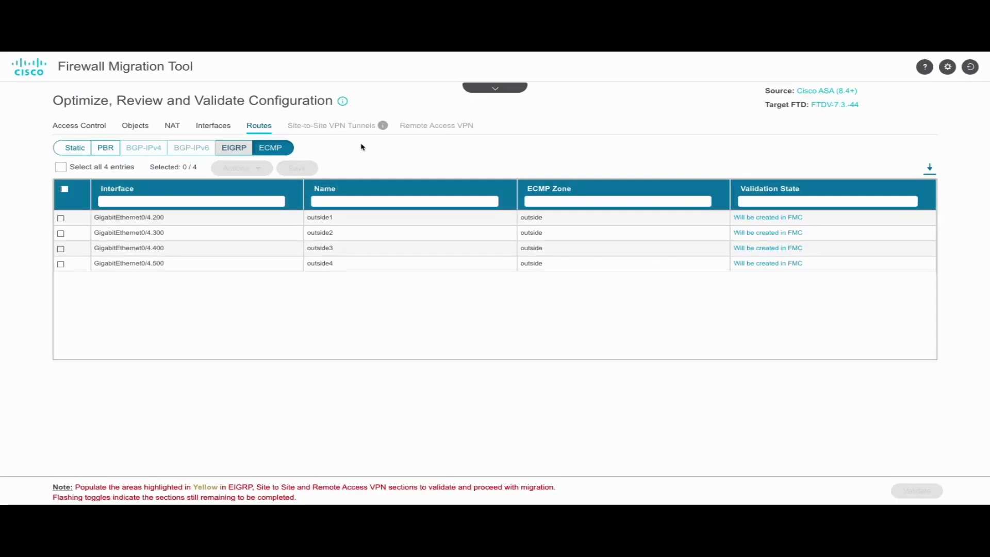
click(349, 145)
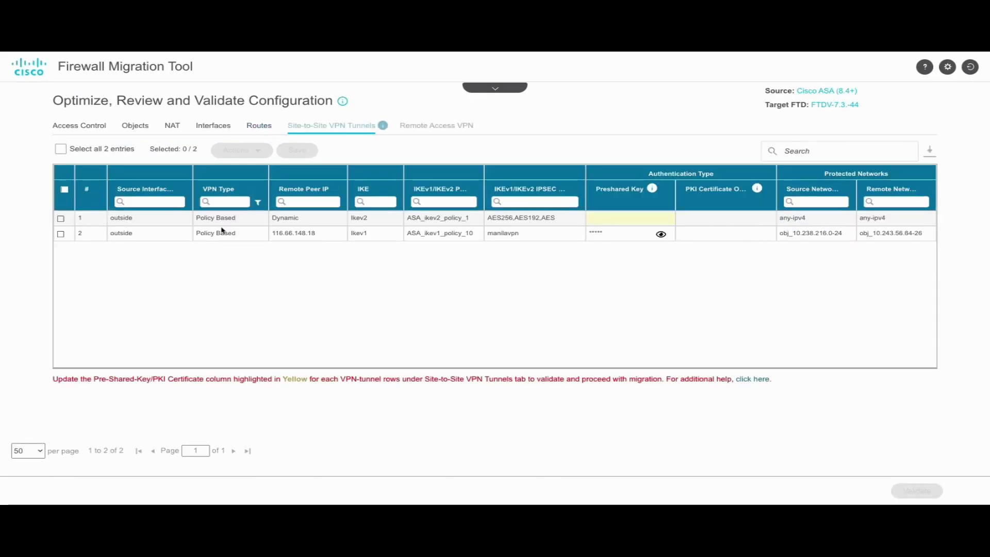
- Mark the dynamic-peer IKEv2 tunnel in row 1 as Do not migrate and save the change
click(61, 218)
click(239, 150)
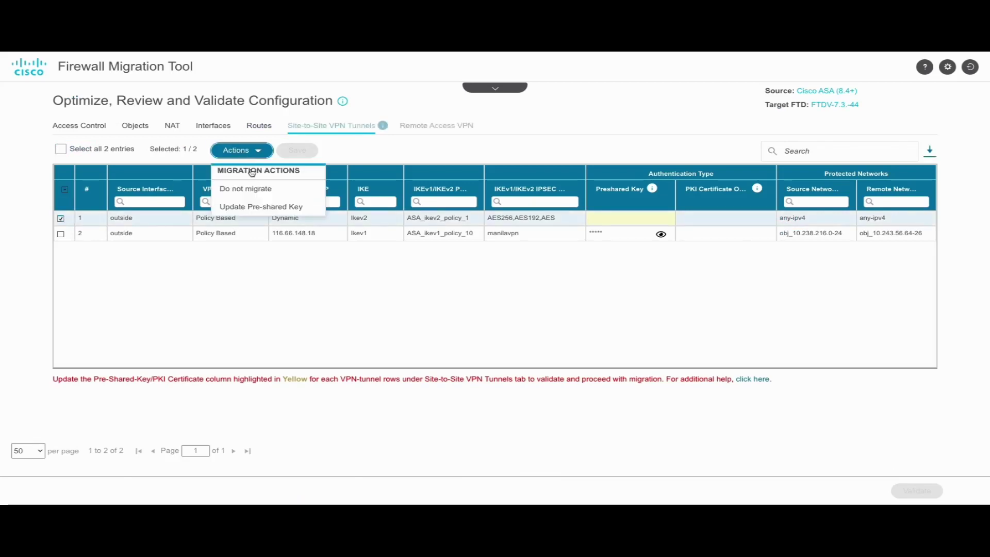
click(255, 208)
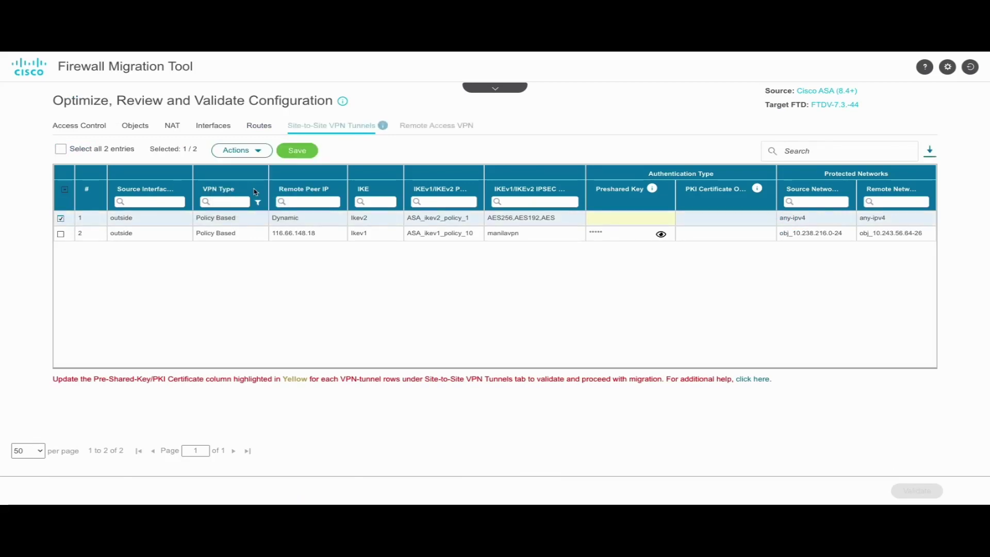
click(288, 152)
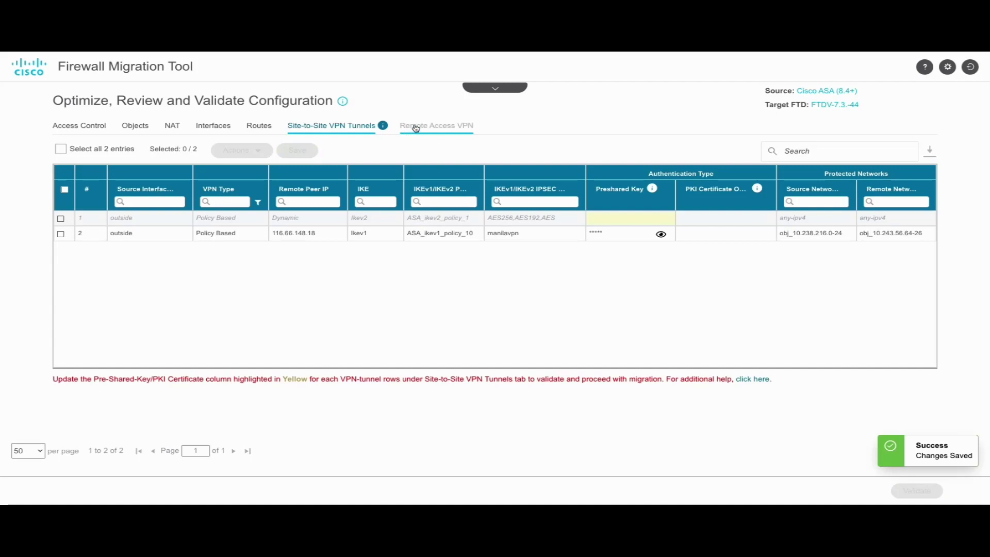
click(415, 127)
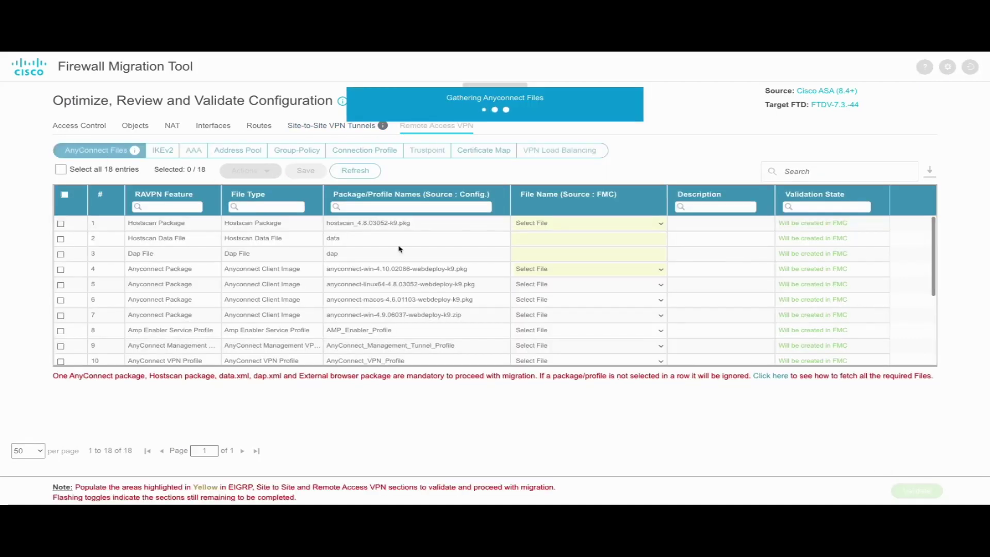
- Choose the hostscan package file for row 1 of the Hostscan settings
click(567, 223)
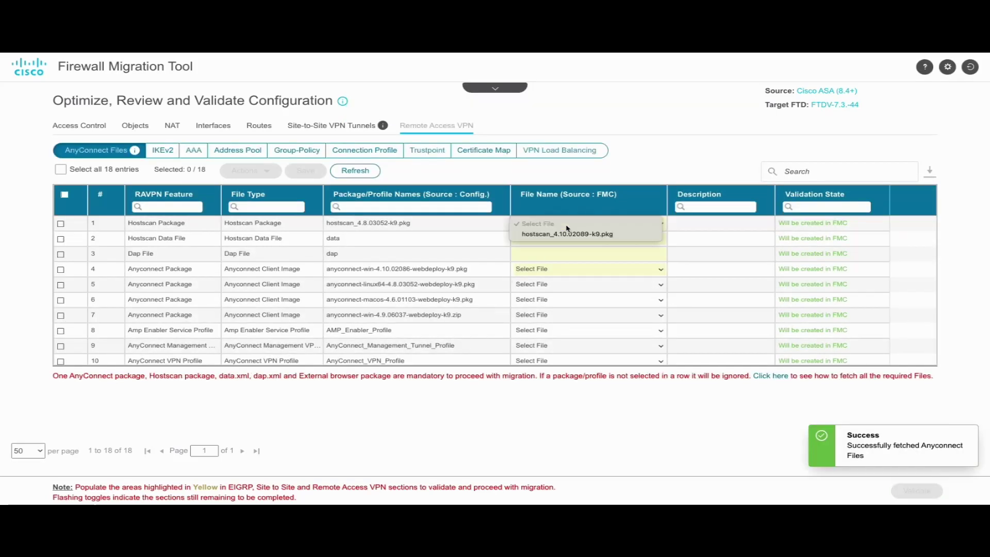
click(573, 230)
click(196, 153)
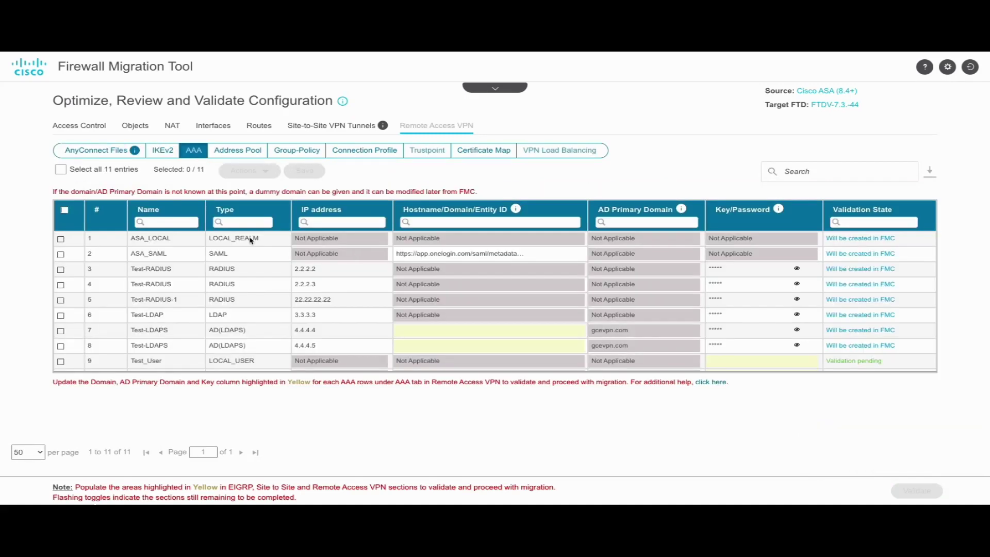
- Set the Test-LDAPS AAA server's domain to abc.com and save it
click(61, 332)
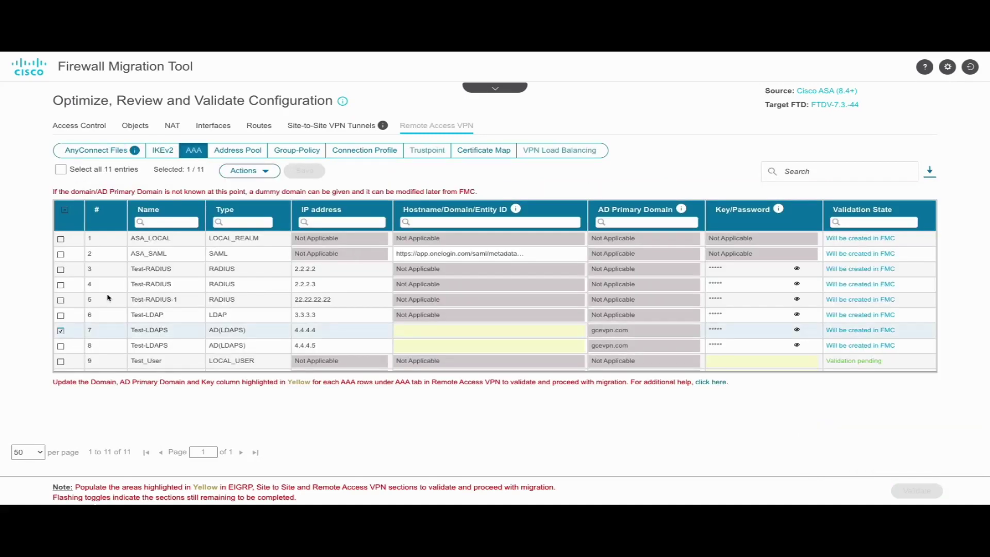
click(249, 170)
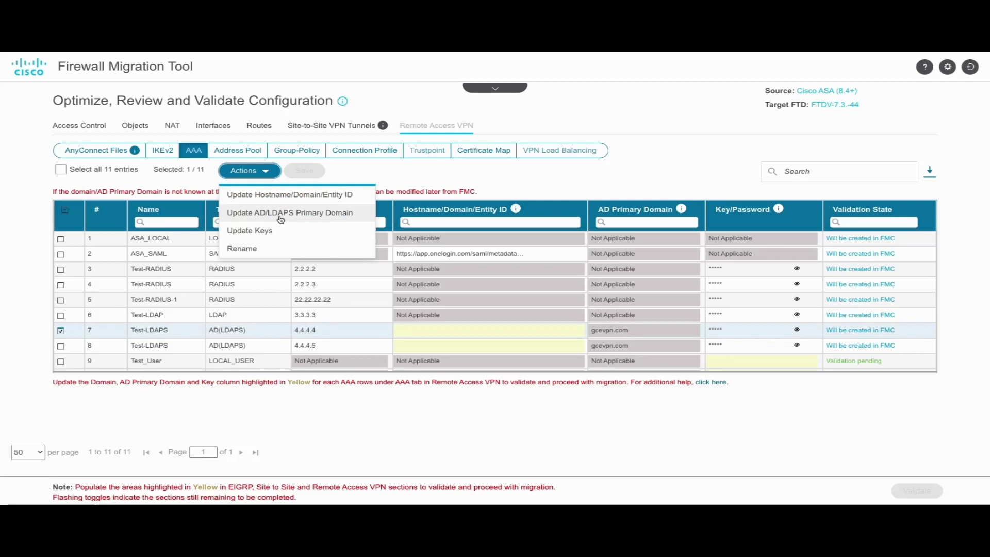
click(285, 196)
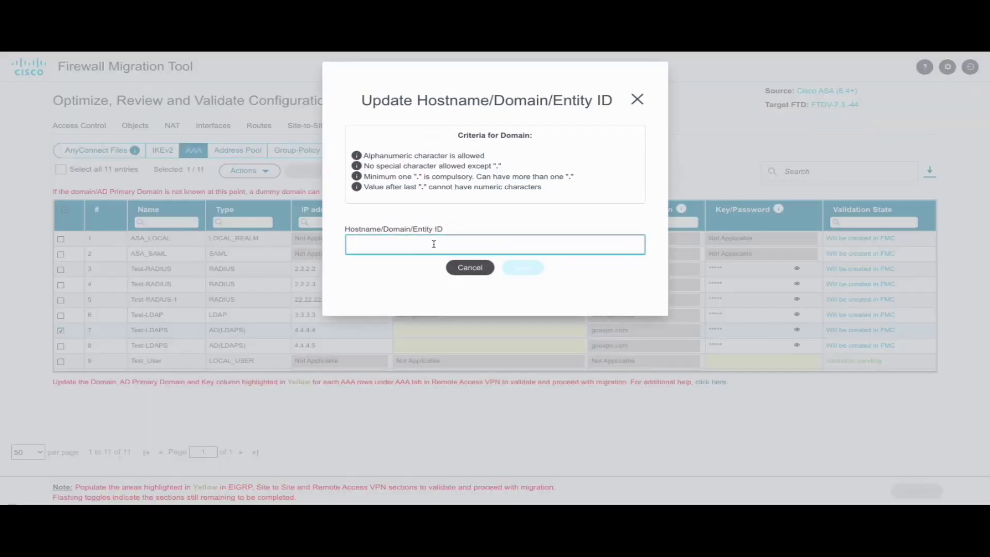
text(a)
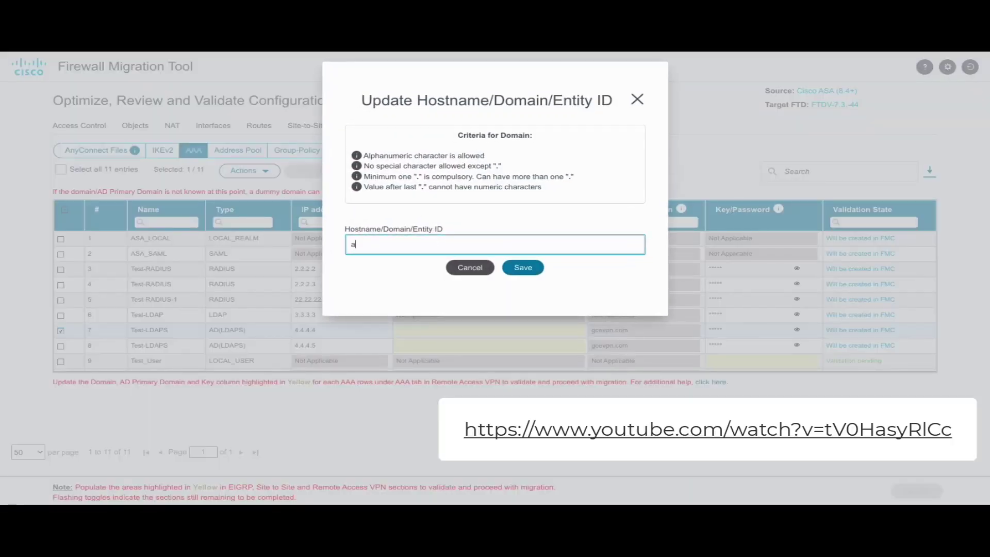
text(bc.com)
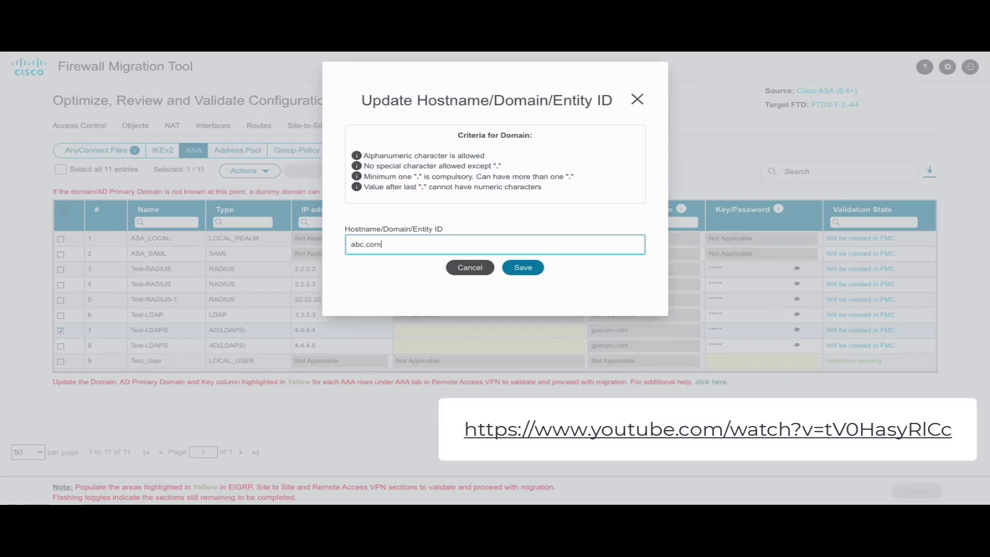
click(523, 267)
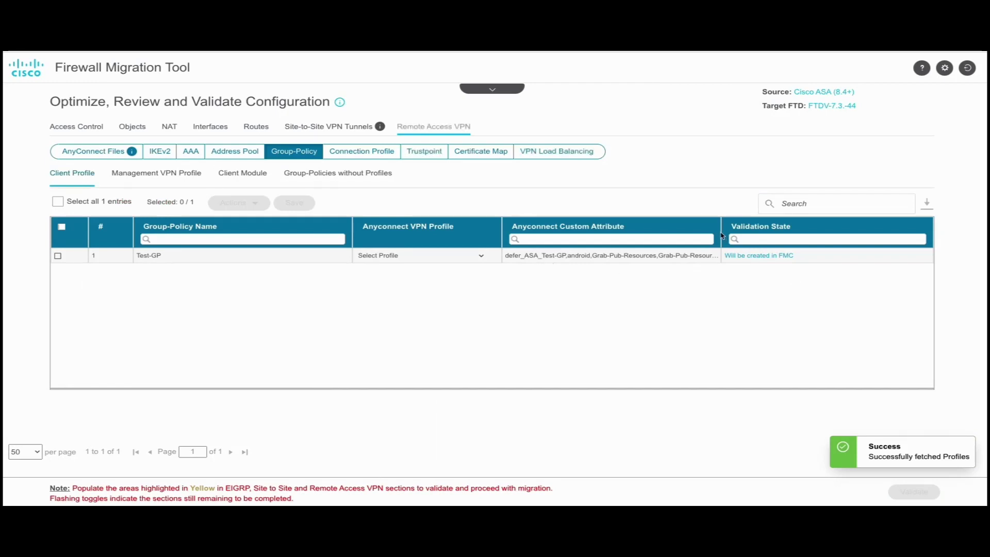
- Review the management VPN profiles, client modules and group policies without profiles
click(163, 182)
click(230, 182)
click(313, 184)
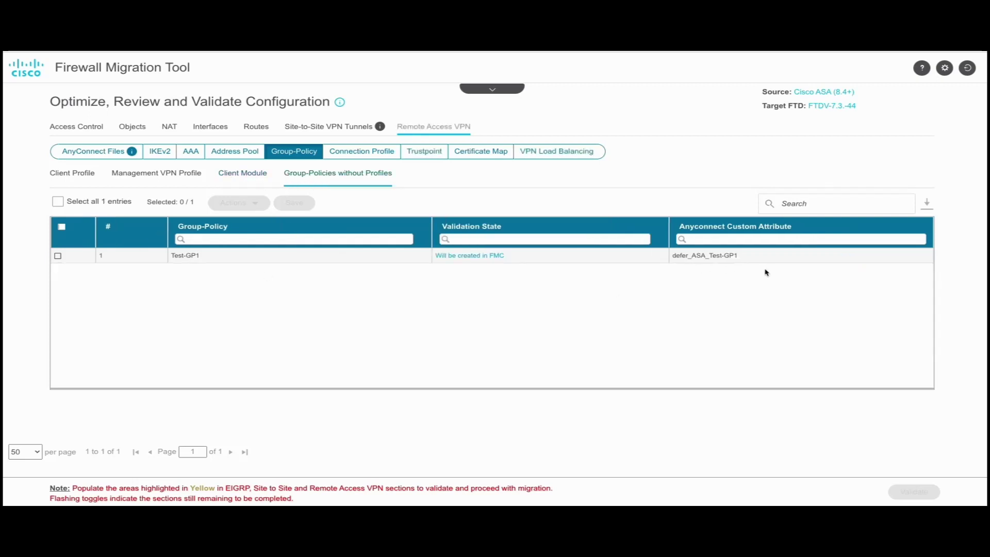
click(561, 153)
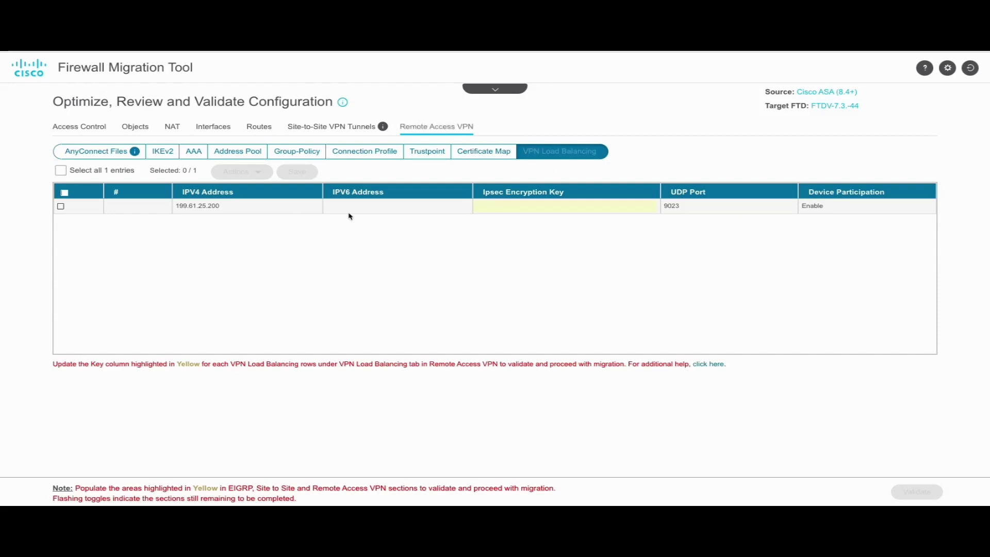
- Enter and confirm an IPsec encryption key for the load-balancing entry, save it, and validate the configuration
click(60, 206)
click(241, 171)
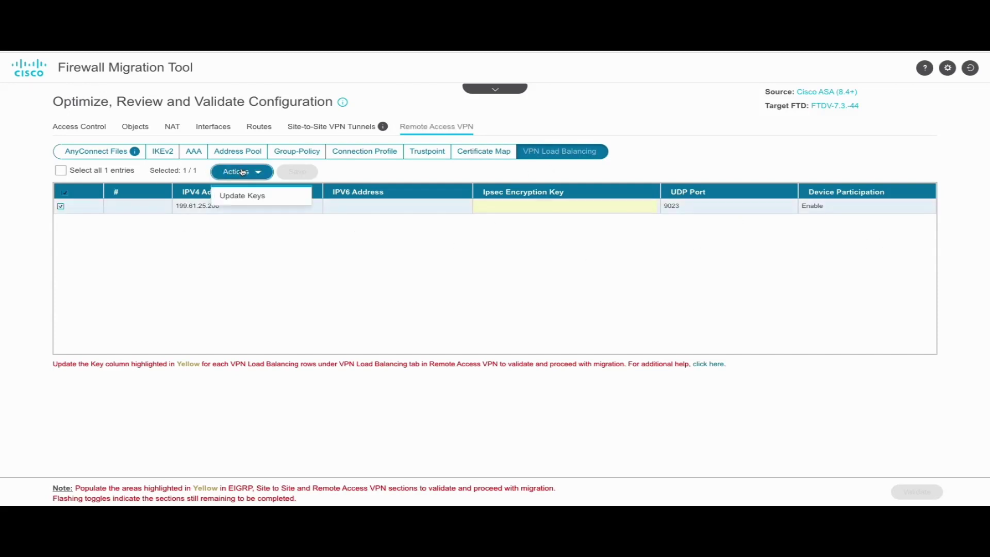
click(245, 194)
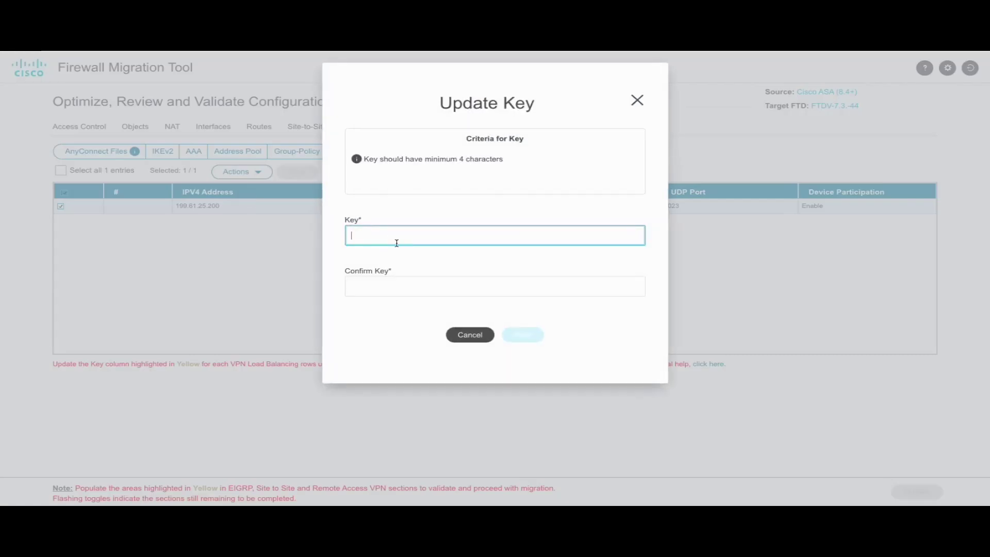
text(cisco)
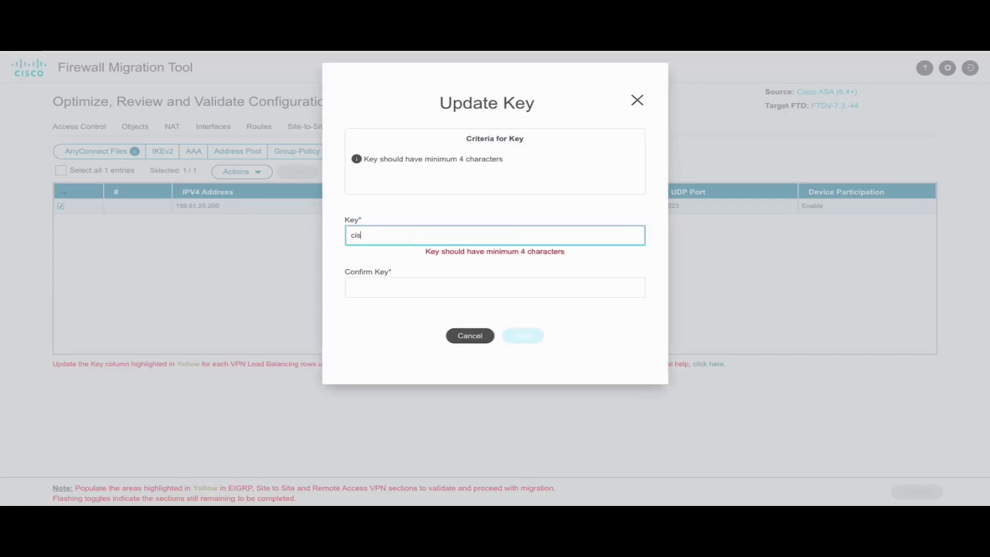
click(406, 285)
text(cisco)
click(523, 336)
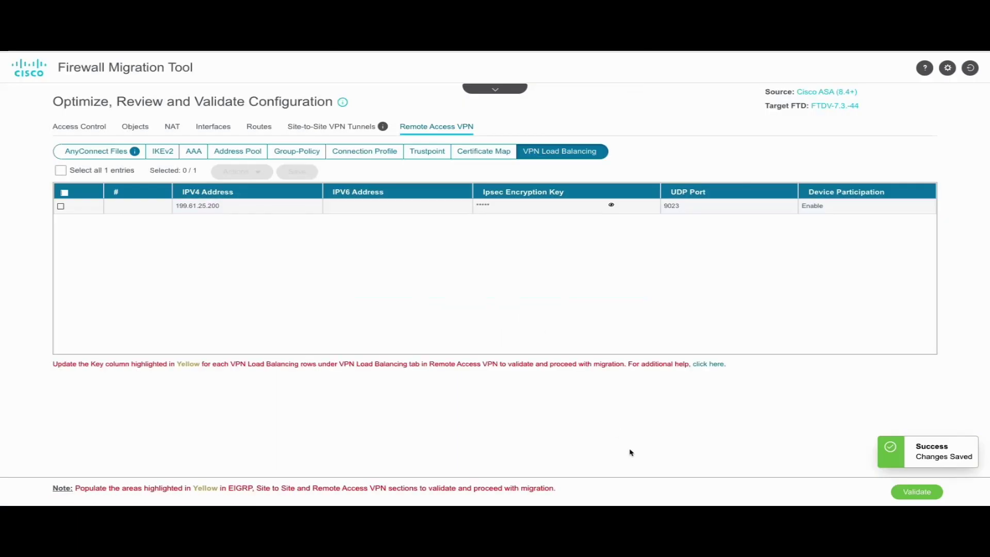
click(900, 492)
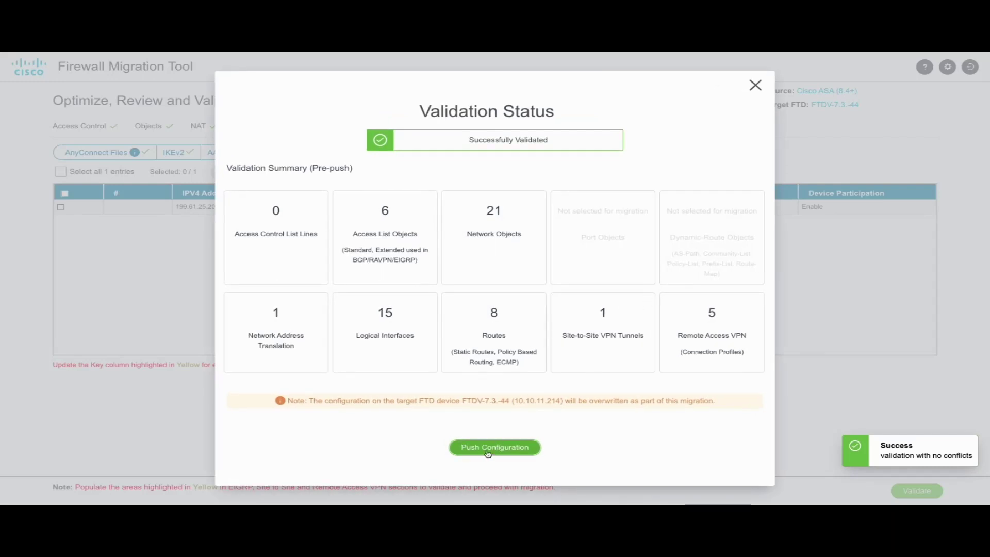
- Push the validated configuration to FMC, submit a feedback rating of 10, and dismiss the login redirect notice
click(486, 449)
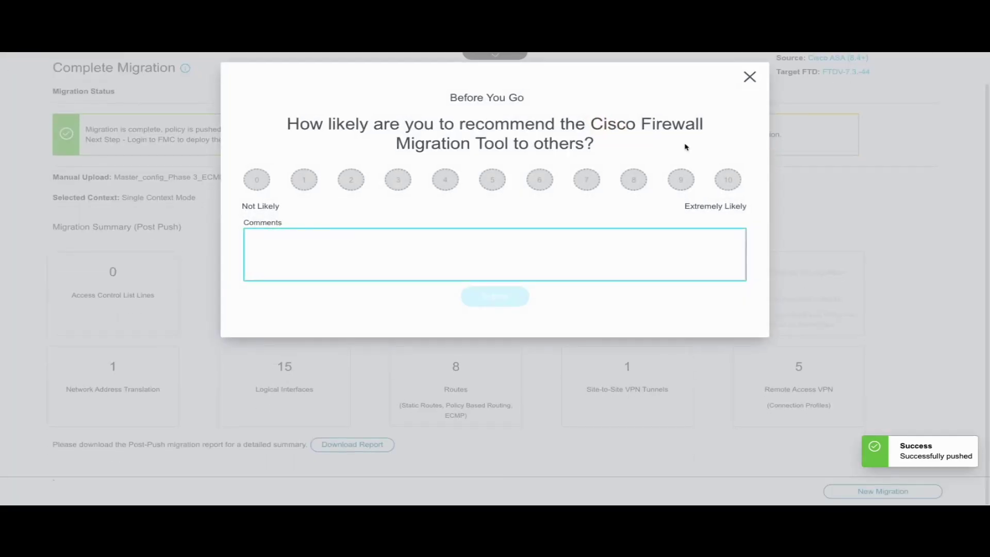
click(728, 180)
click(514, 299)
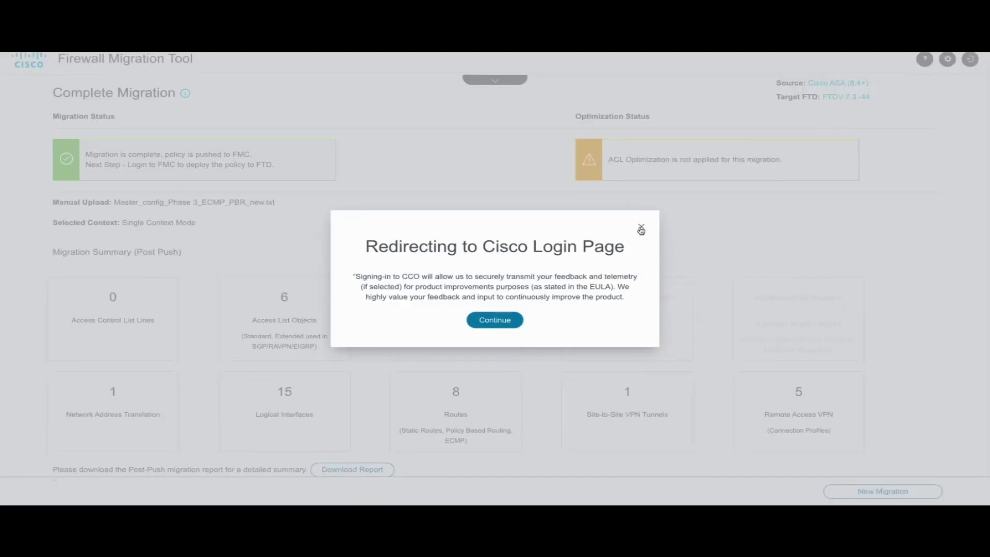
click(641, 227)
scroll(304, 330, up, 1)
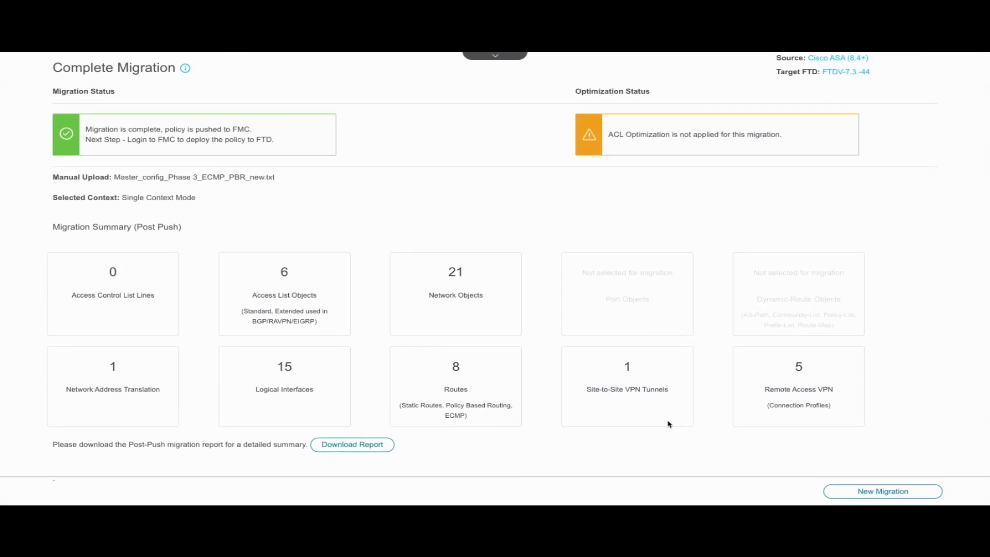
- Open the Post-Migration Report and scroll through its interface and ECMP zone mapping sections
click(338, 447)
scroll(230, 274, down, 1)
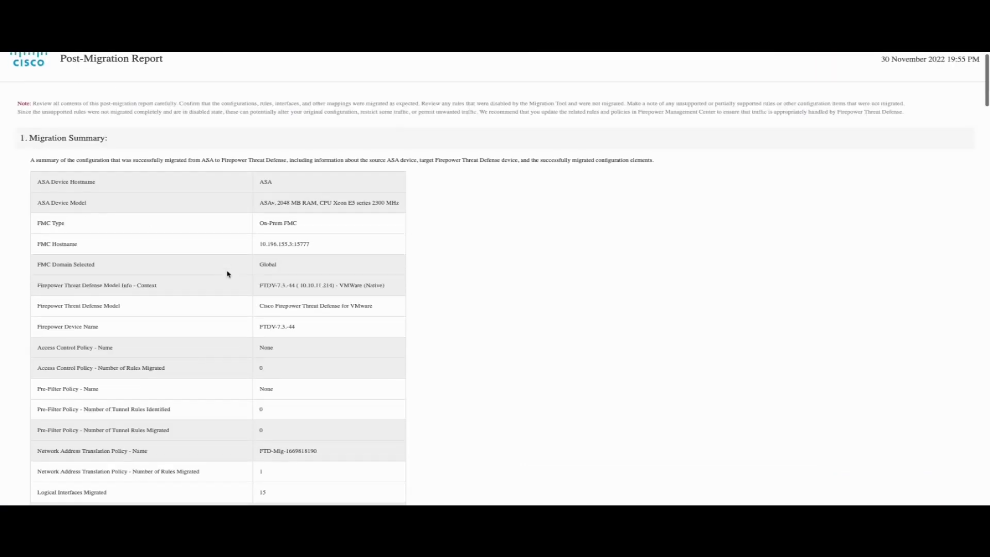
scroll(244, 338, down, 3)
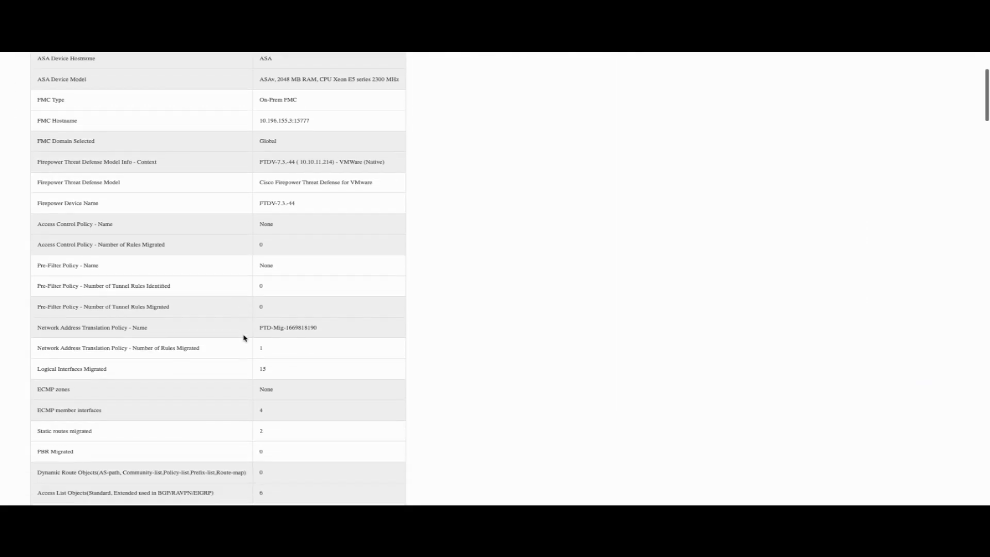
scroll(244, 338, down, 2)
scroll(244, 338, down, 6)
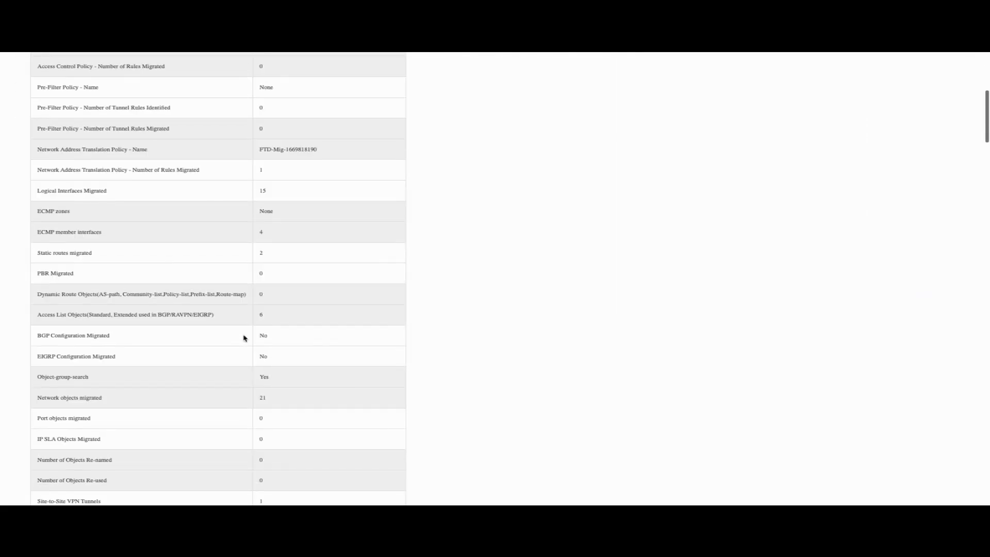
scroll(176, 298, down, 6)
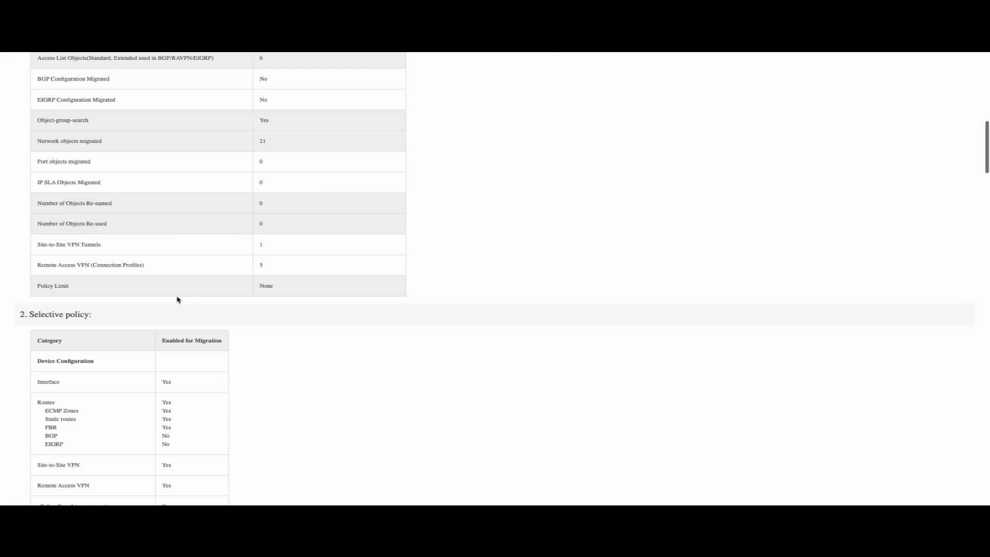
scroll(177, 299, down, 12)
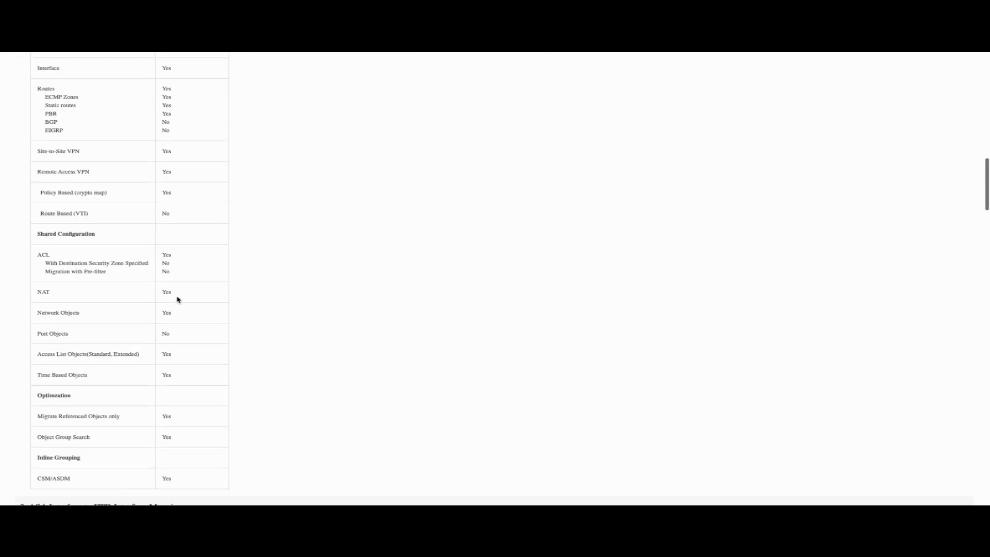
scroll(177, 300, down, 10)
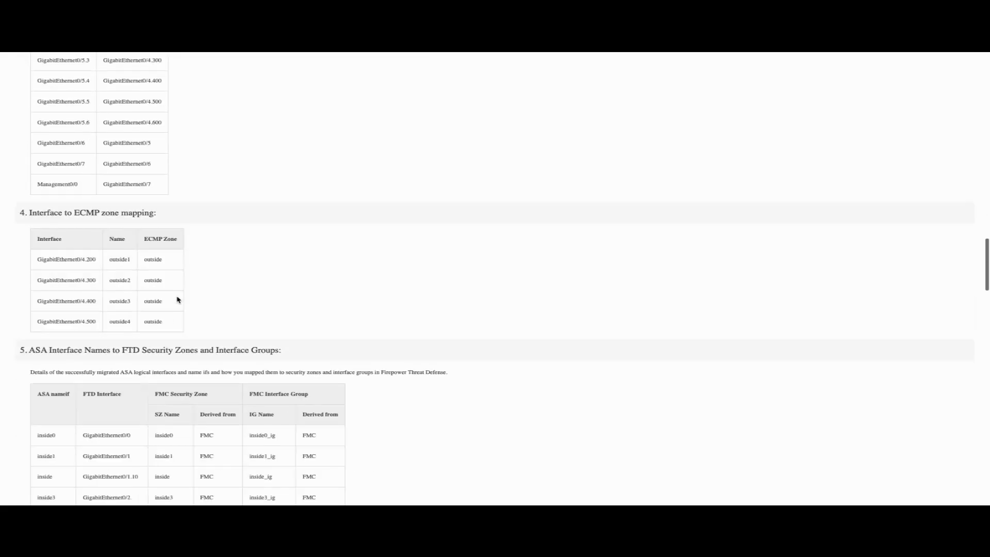
scroll(177, 299, down, 1)
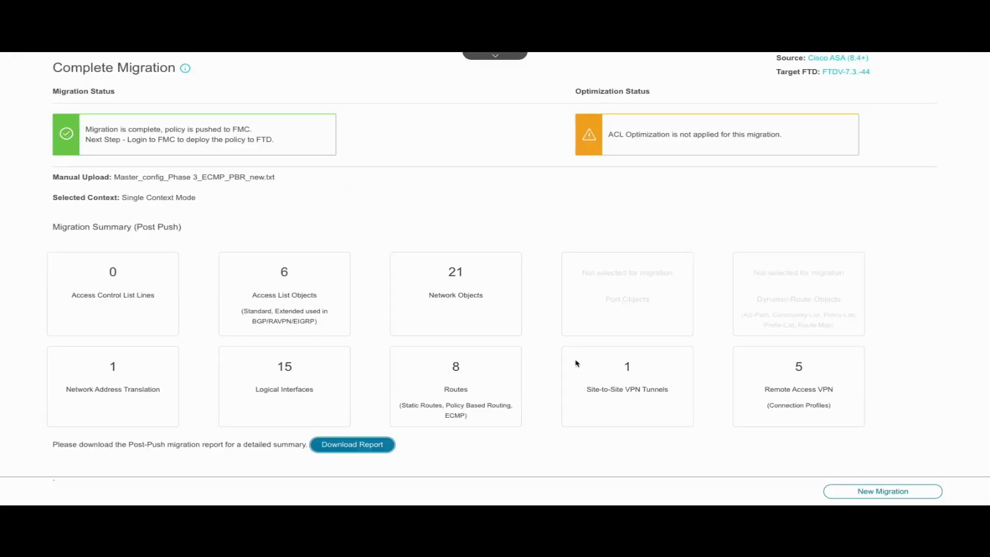
key(ctrl+t)
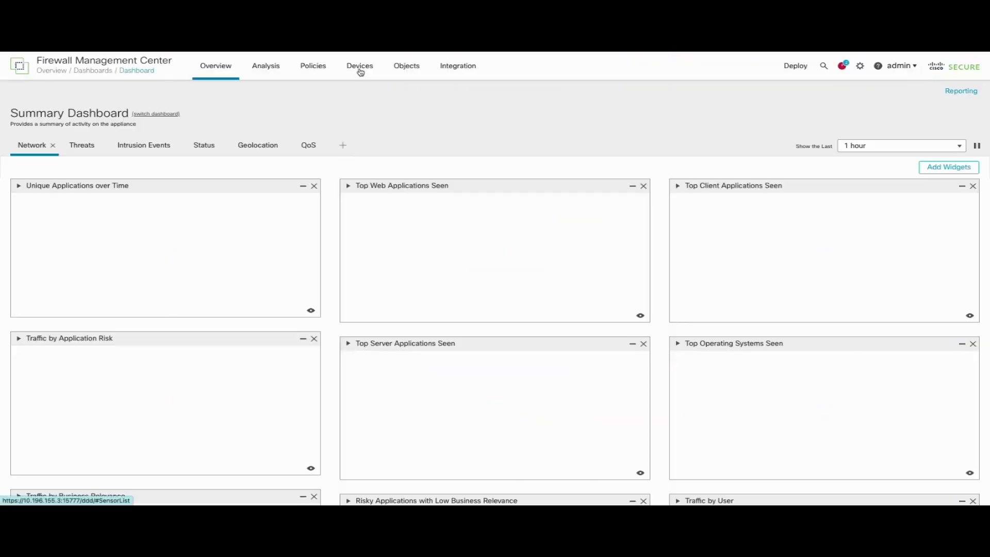
click(359, 68)
click(489, 121)
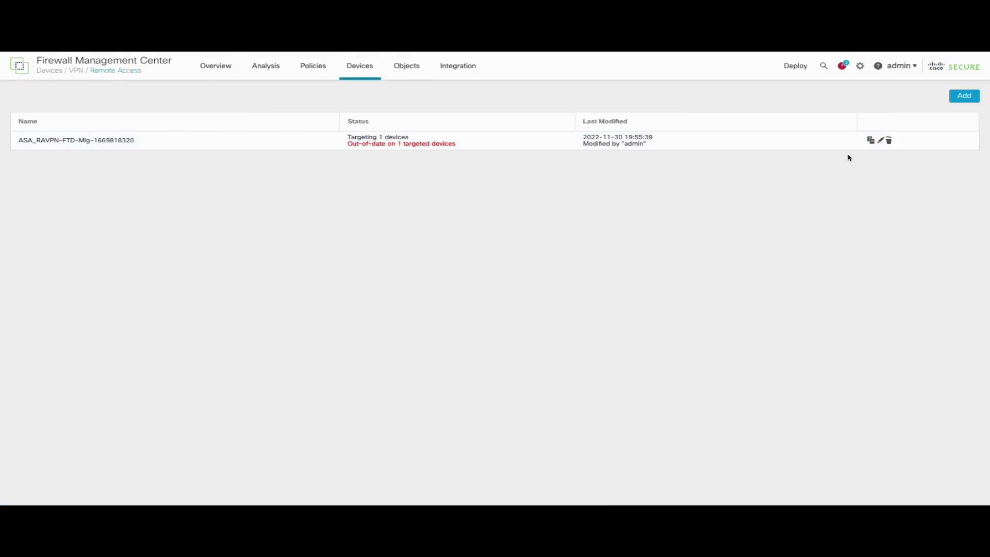
click(881, 141)
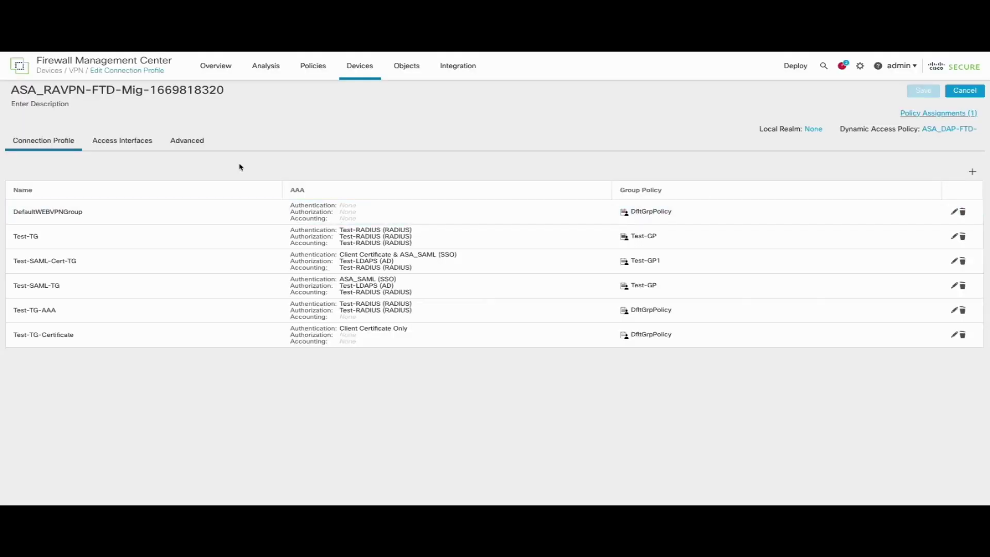
click(193, 140)
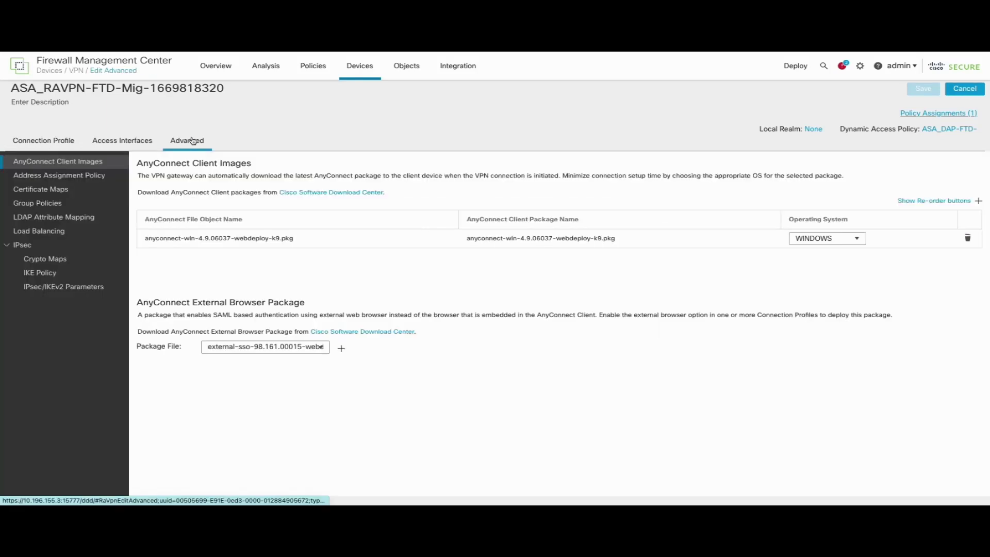
click(61, 232)
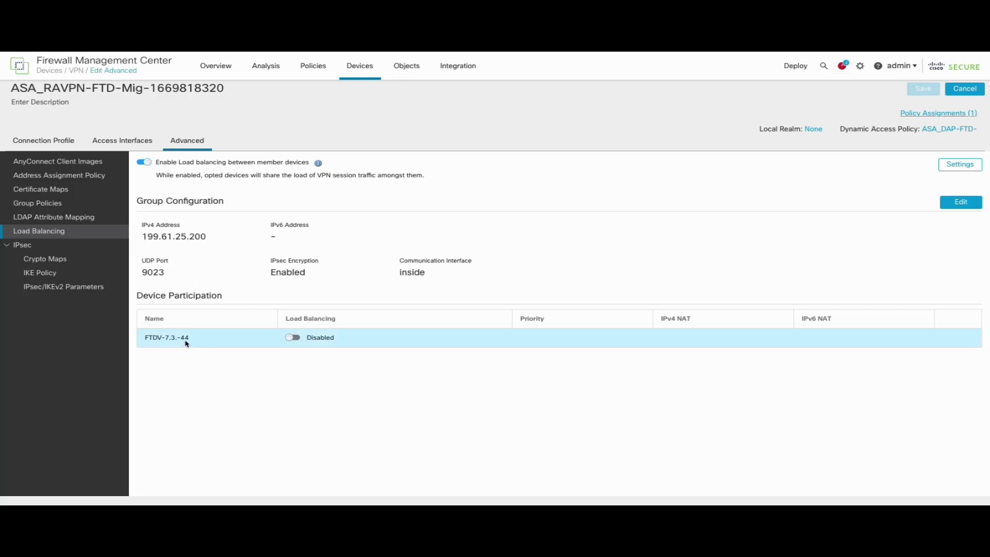
- Inspect the Test-GP group policy's AnyConnect custom attributes and save the group policy
click(62, 204)
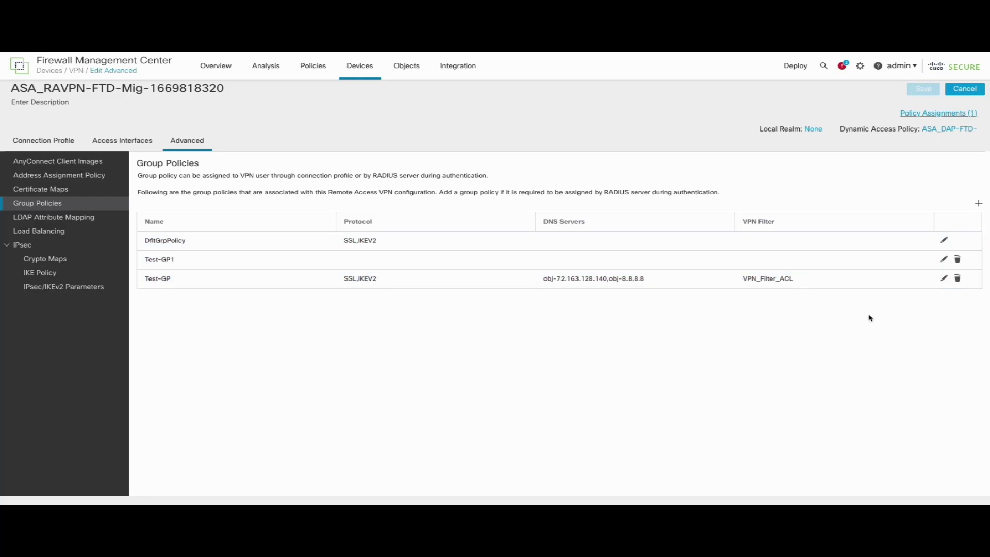
click(943, 279)
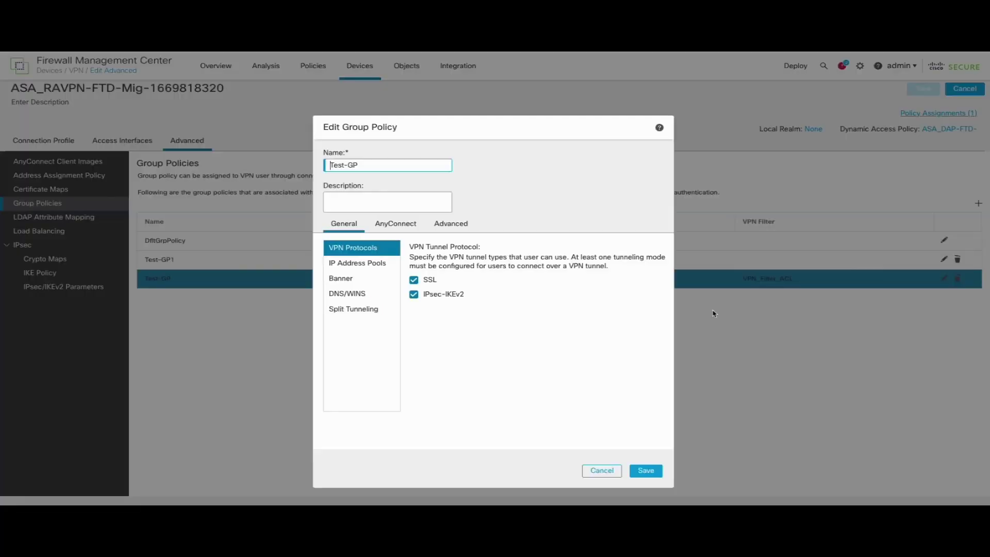
click(413, 226)
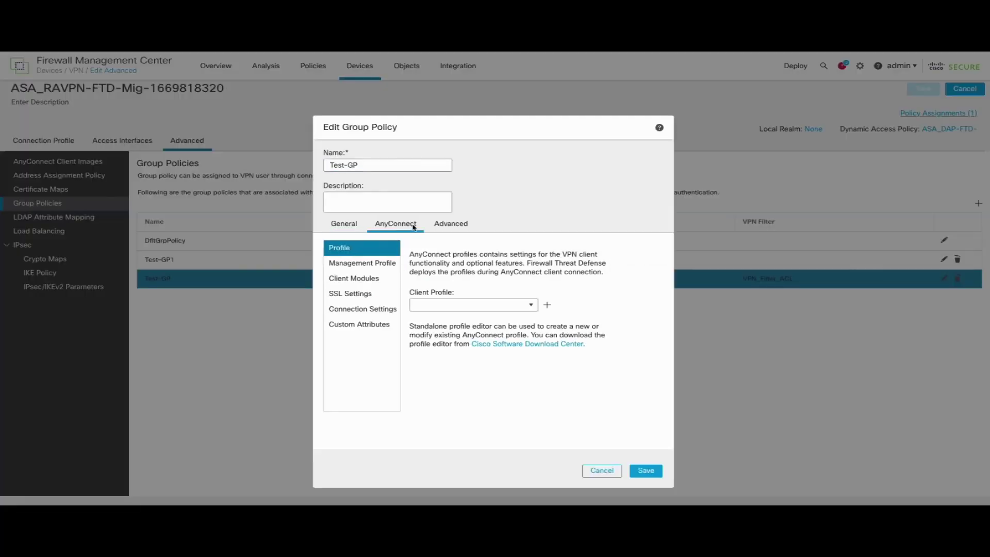
click(369, 326)
scroll(497, 361, down, 5)
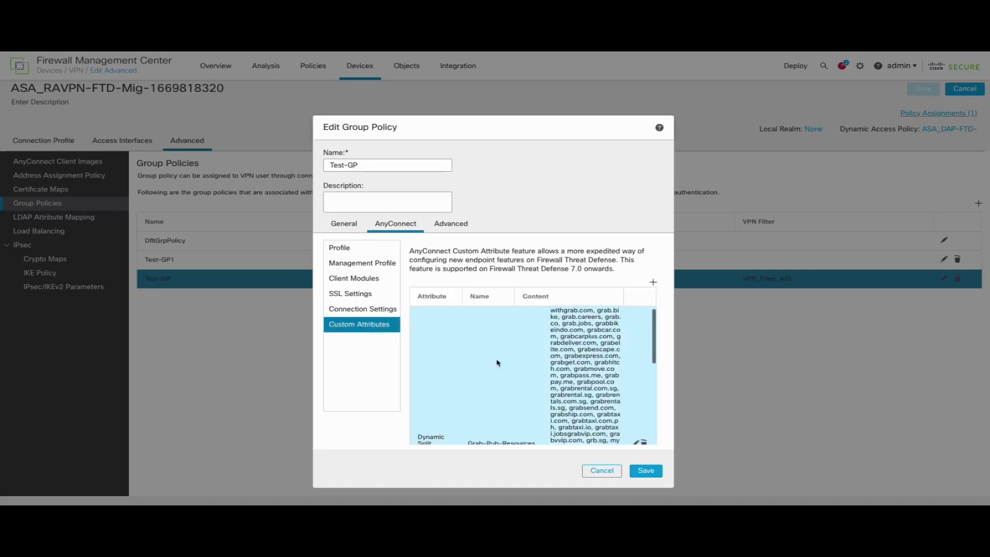
scroll(498, 362, down, 3)
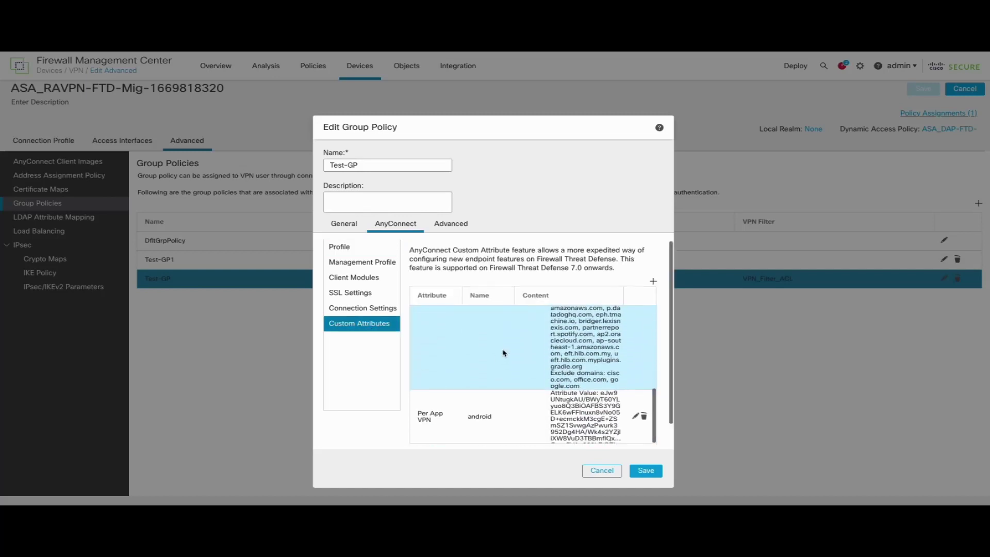
scroll(498, 361, up, 3)
scroll(617, 339, up, 3)
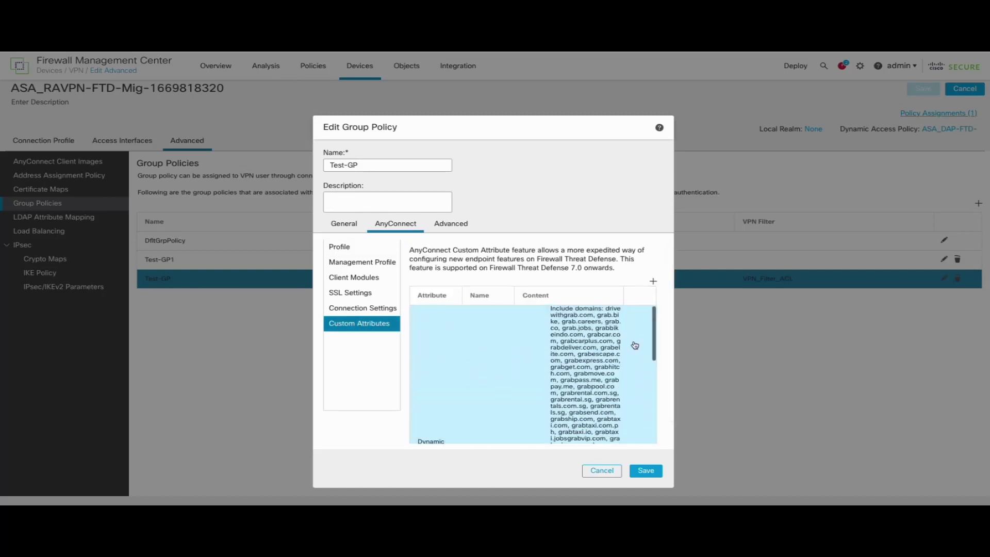
scroll(626, 364, down, 1)
scroll(627, 365, down, 1)
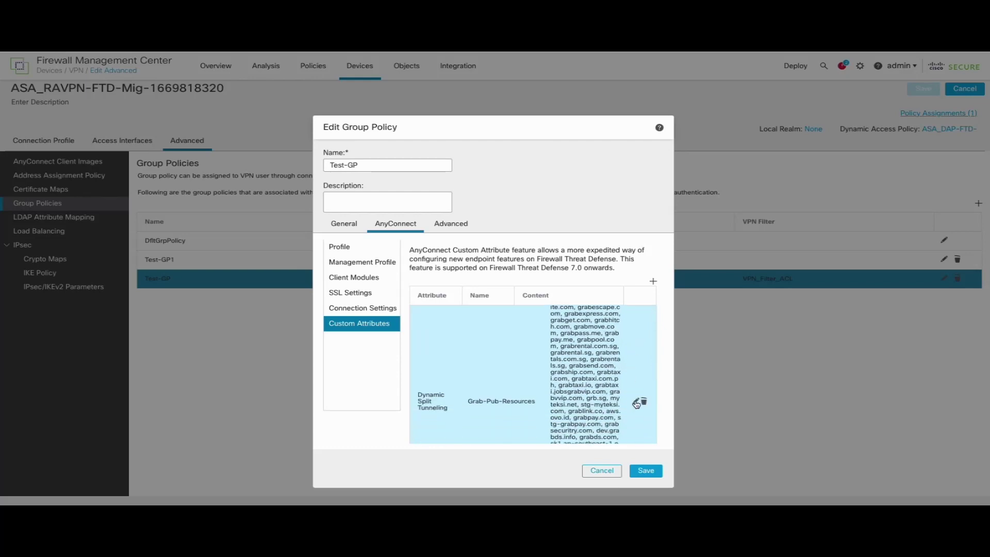
scroll(636, 405, up, 2)
scroll(630, 410, down, 2)
click(646, 471)
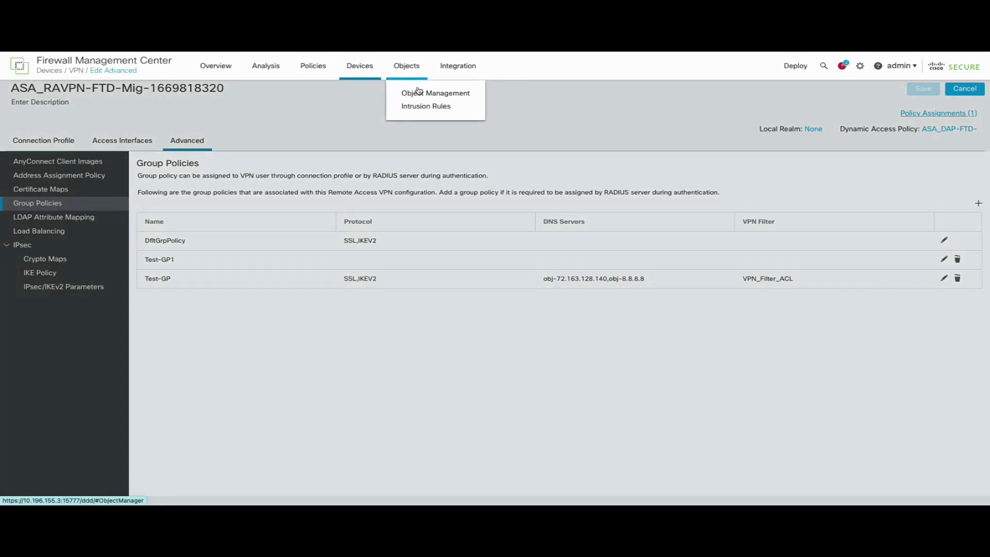
click(419, 94)
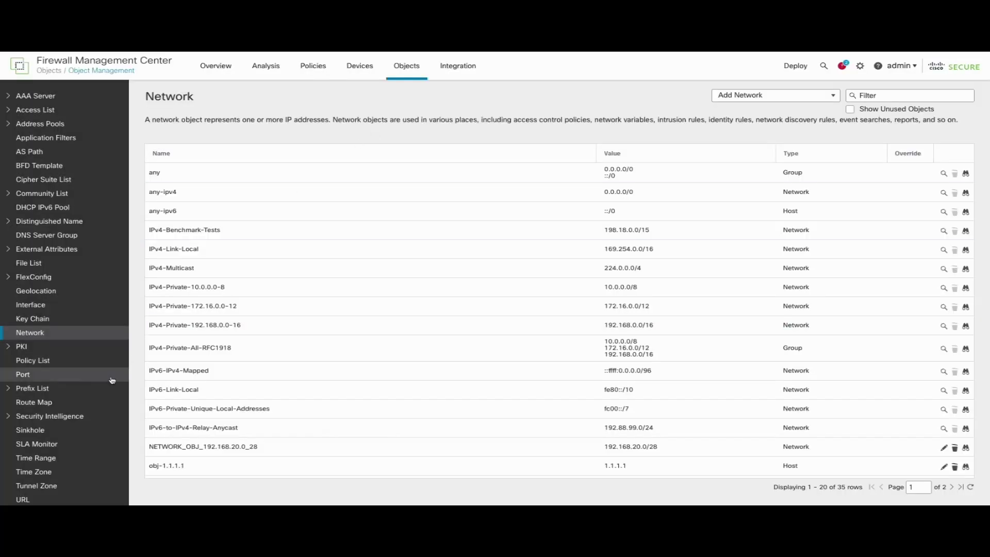
- Inspect the defer_ASA_Test-GP AnyConnect custom attribute without changes, then go to Device Management
scroll(61, 448, down, 2)
click(43, 486)
scroll(52, 464, down, 2)
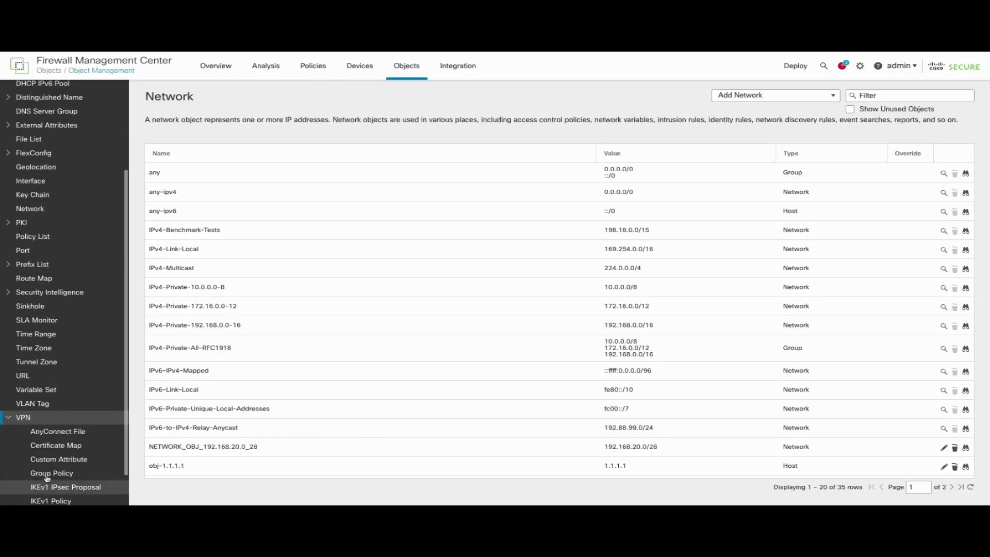
click(58, 459)
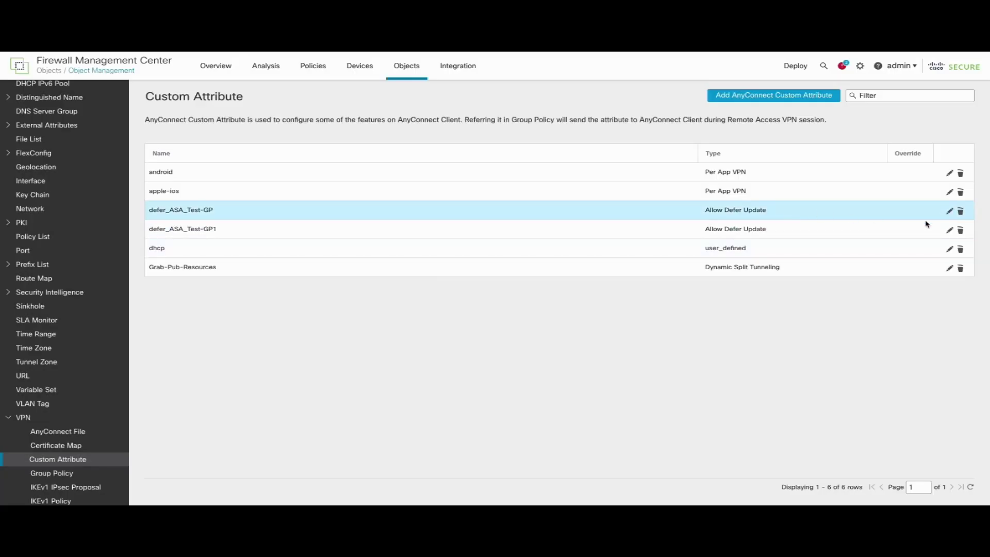
click(949, 212)
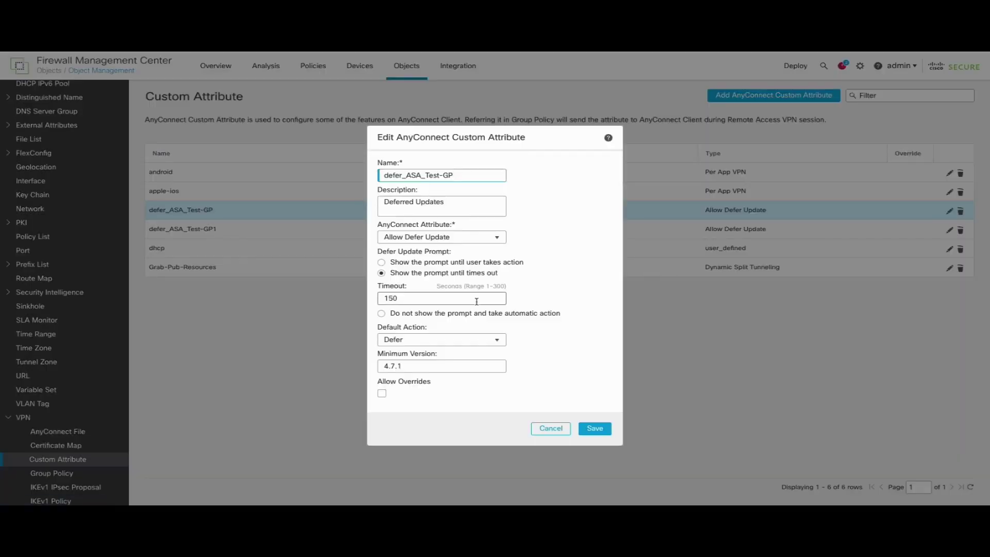
click(546, 430)
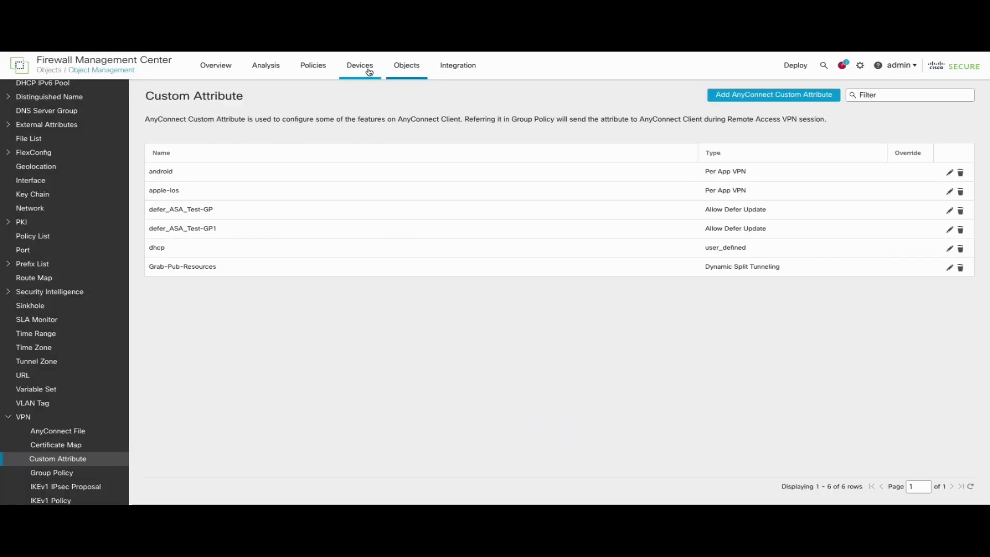
mouse_move(370, 67)
click(371, 93)
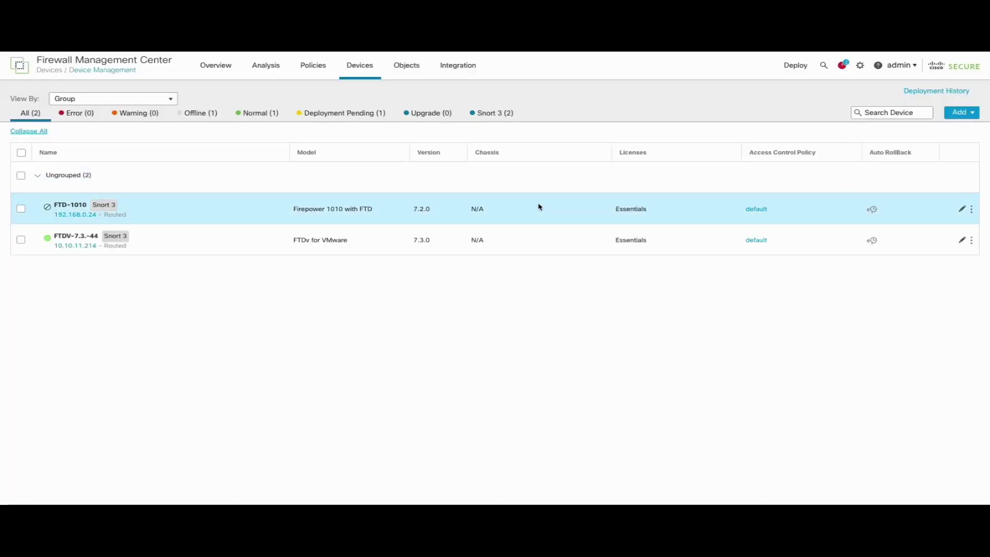
- On FTDV-7.3.-44, review its interfaces and the ECMP zone outside spanning outside1 through outside4
click(962, 243)
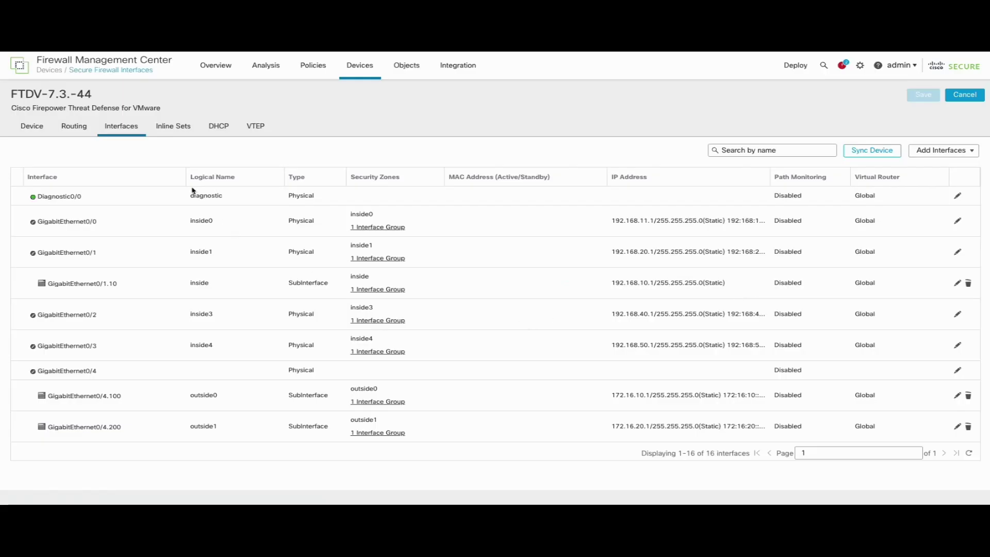
click(73, 126)
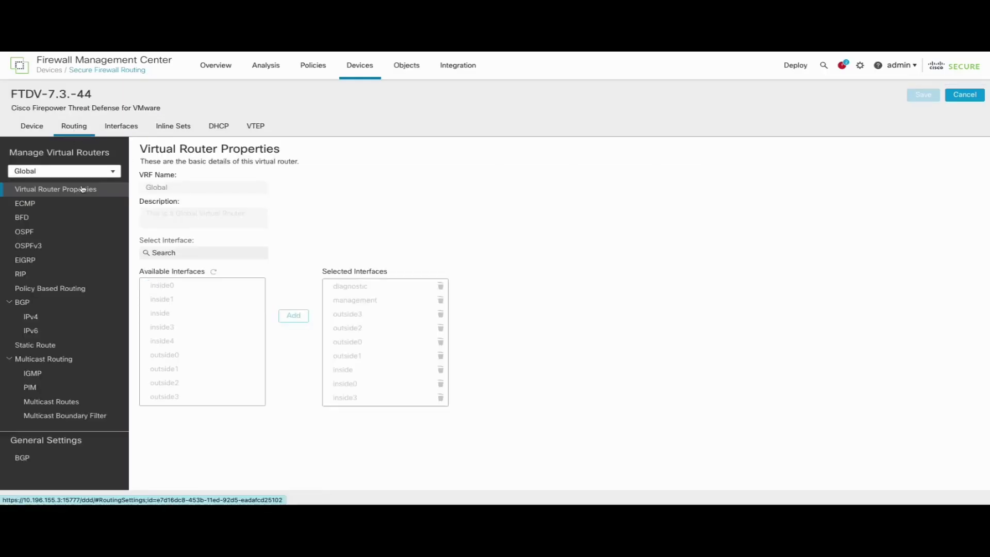
click(61, 205)
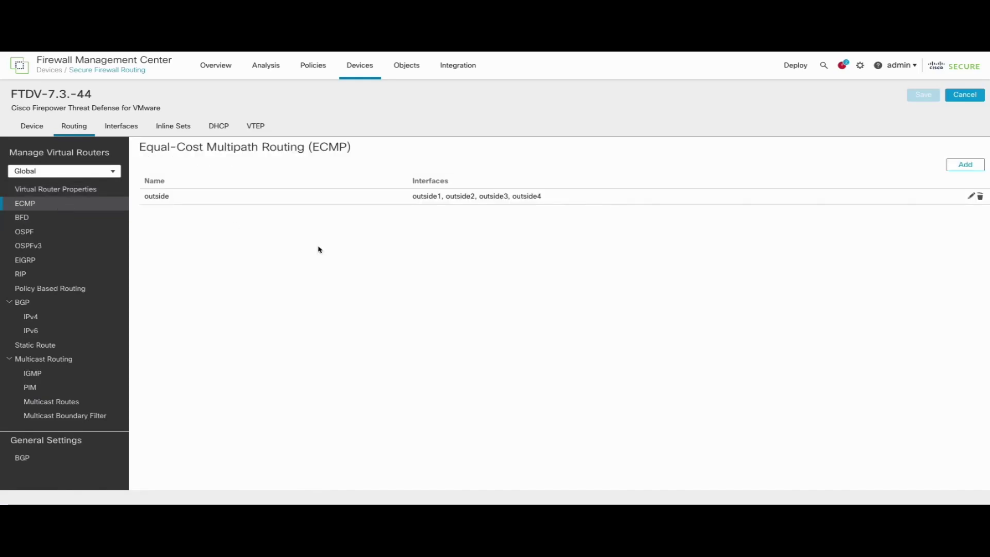